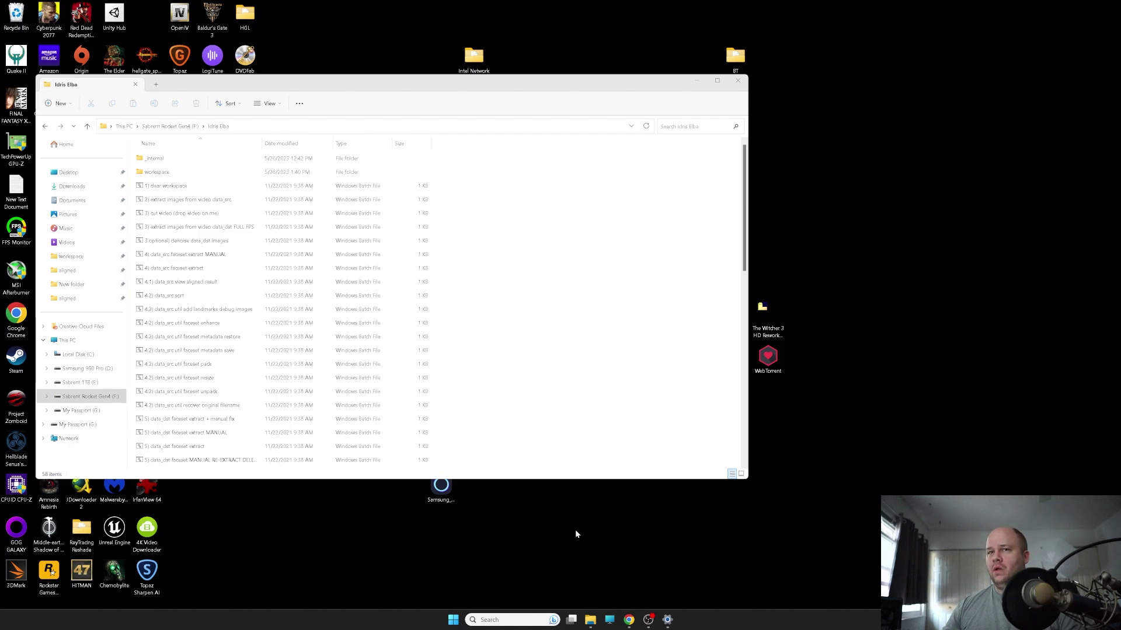
- Open the workspace folder inside Idris Elba and switch the view to Large icons
click(523, 343)
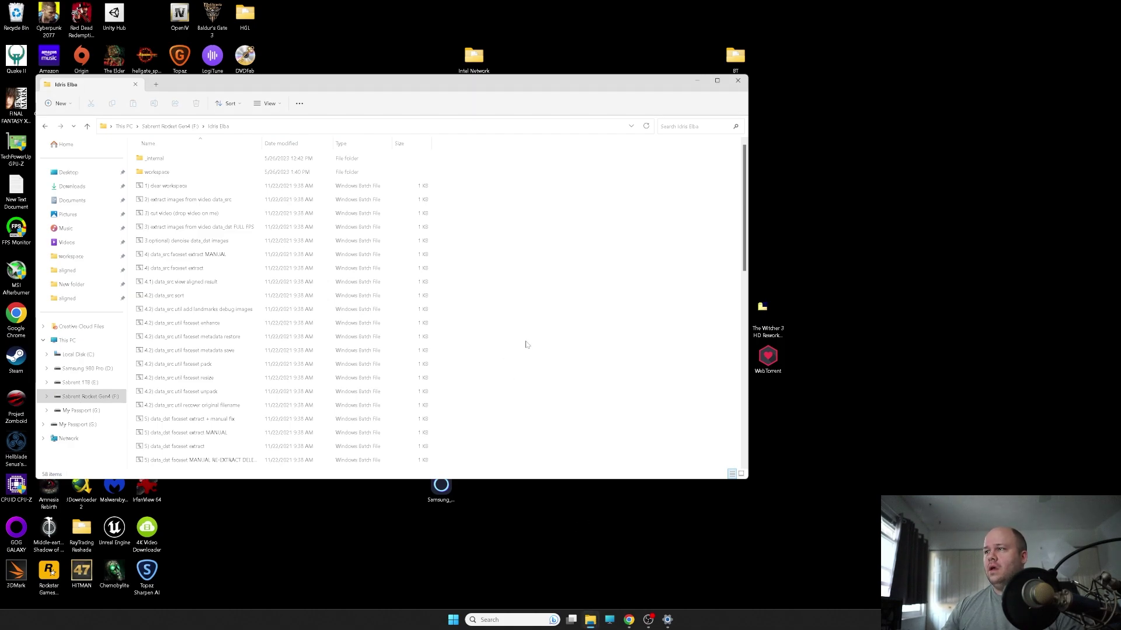
double_click(241, 173)
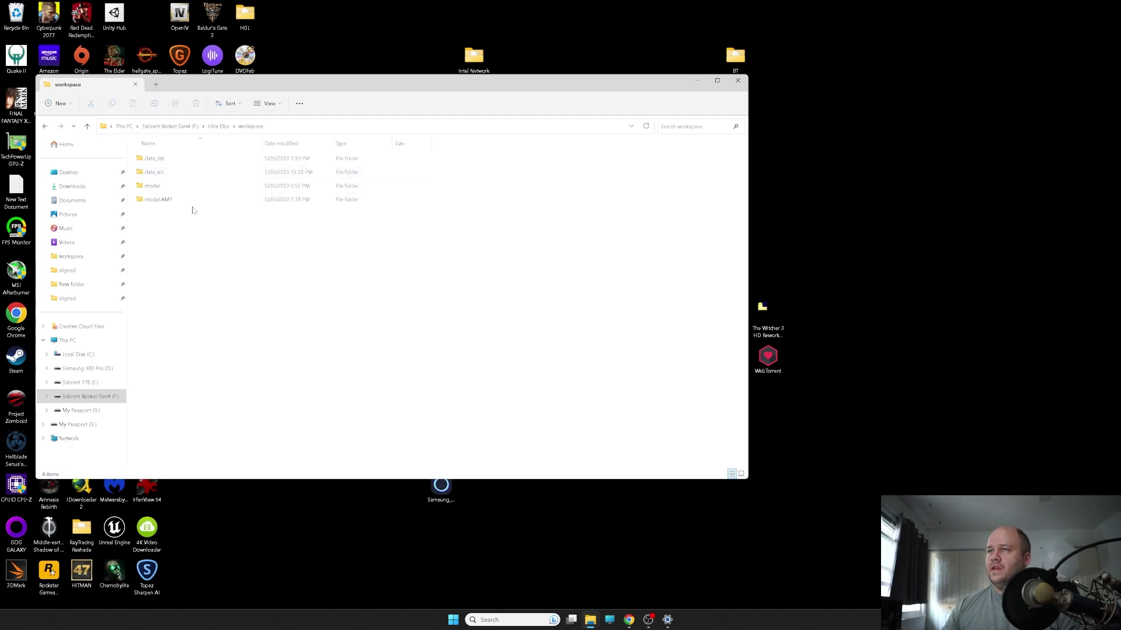
ctrl+scroll(268, 335, up, 3)
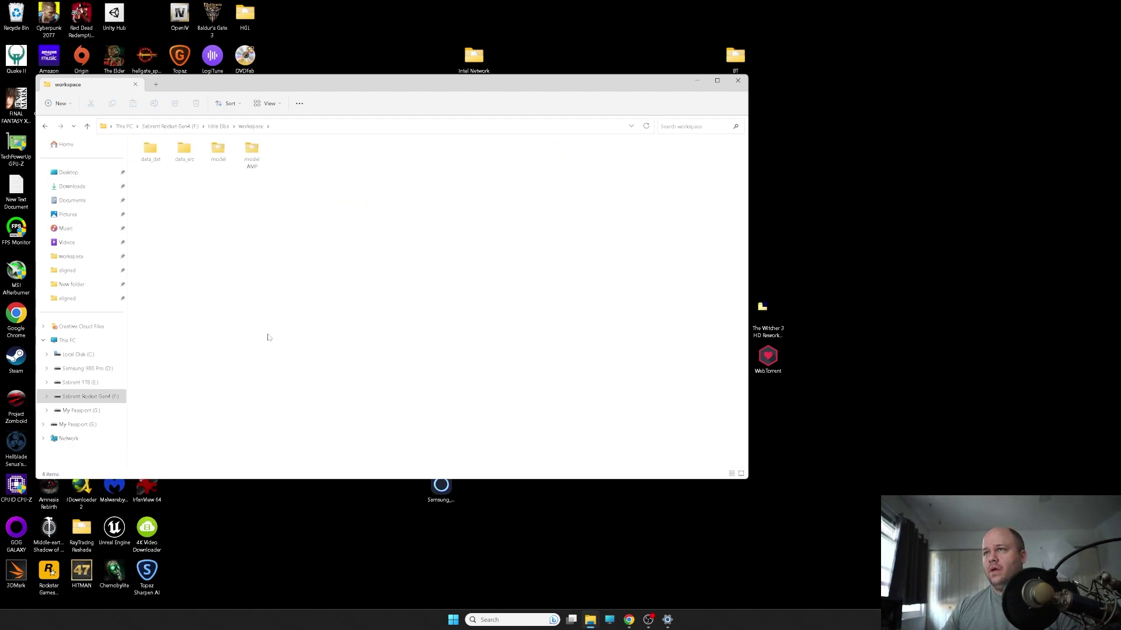
ctrl+scroll(268, 336, up, 2)
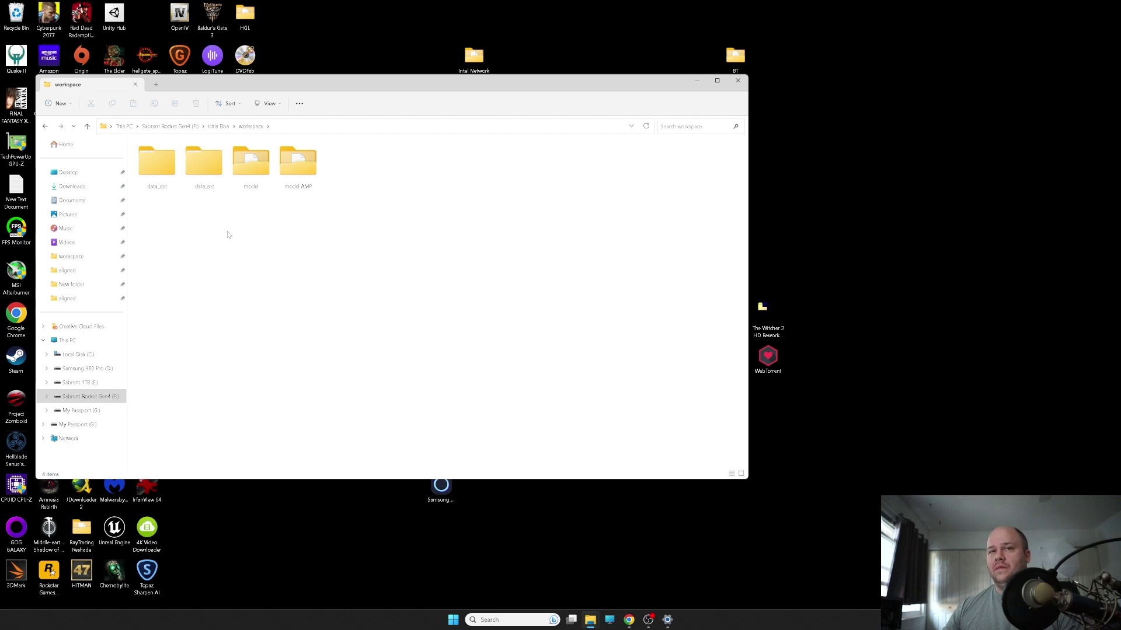
- Open data_src > aligned and maximize the window to show all 159 face thumbnails
double_click(202, 169)
double_click(153, 158)
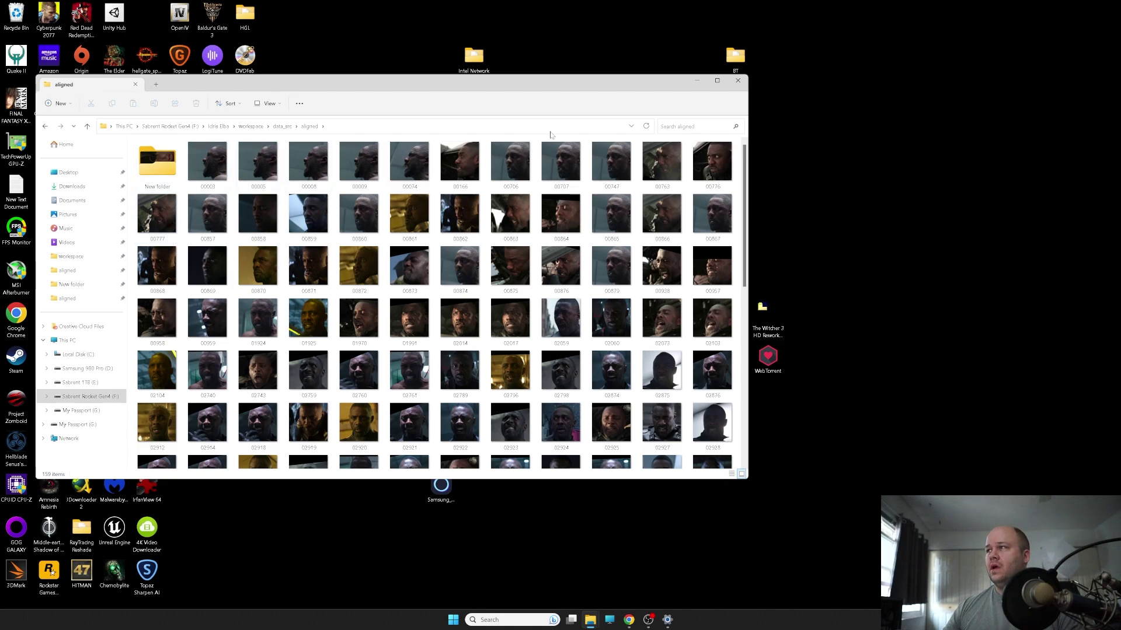
click(718, 81)
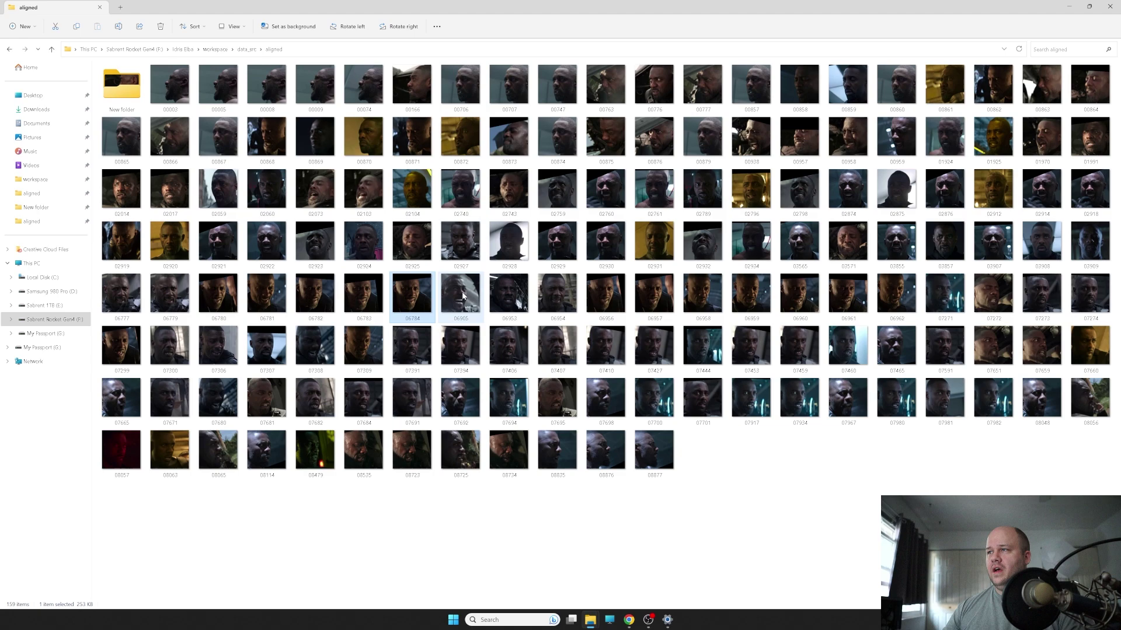
- Open face 06905 in Photos, browse the nearby faces, and delete unwanted face 02925
double_click(461, 292)
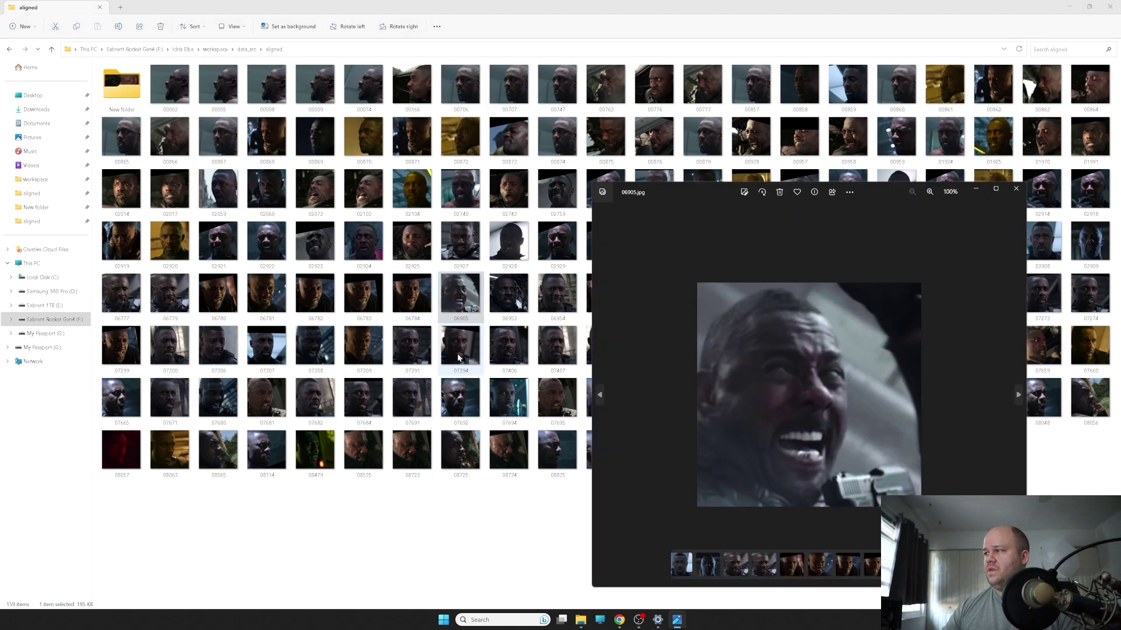
key(Left)
key(Left)
key(Left)
key(Left)
key(Left)
key(Left)
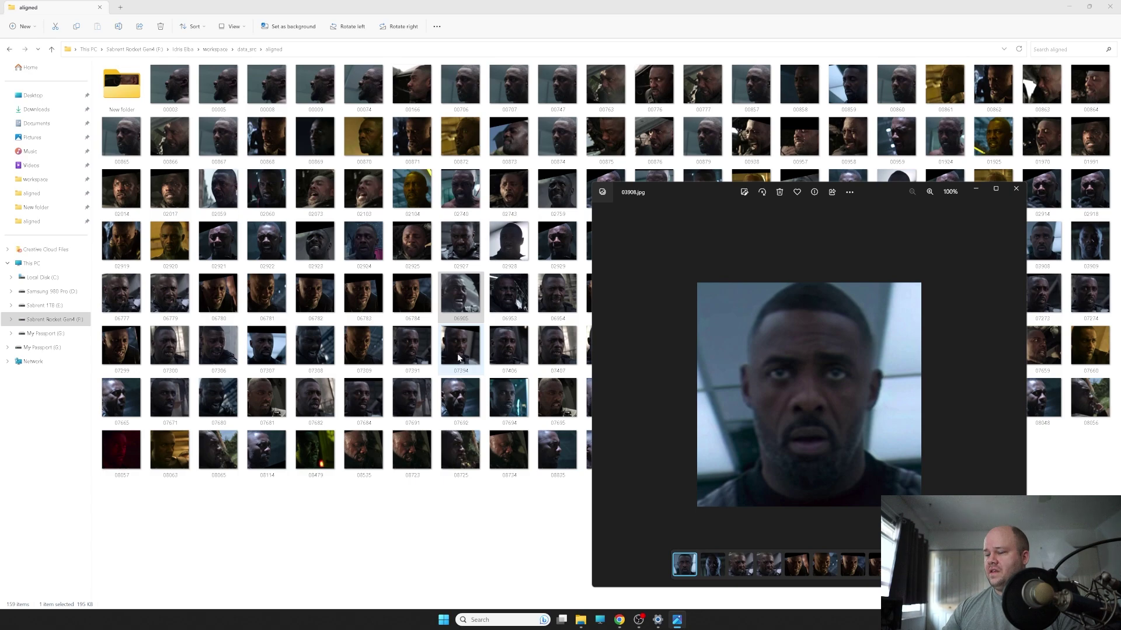
key(Left)
key(Left)
key(Left)
key(Left)
key(Left)
key(Left)
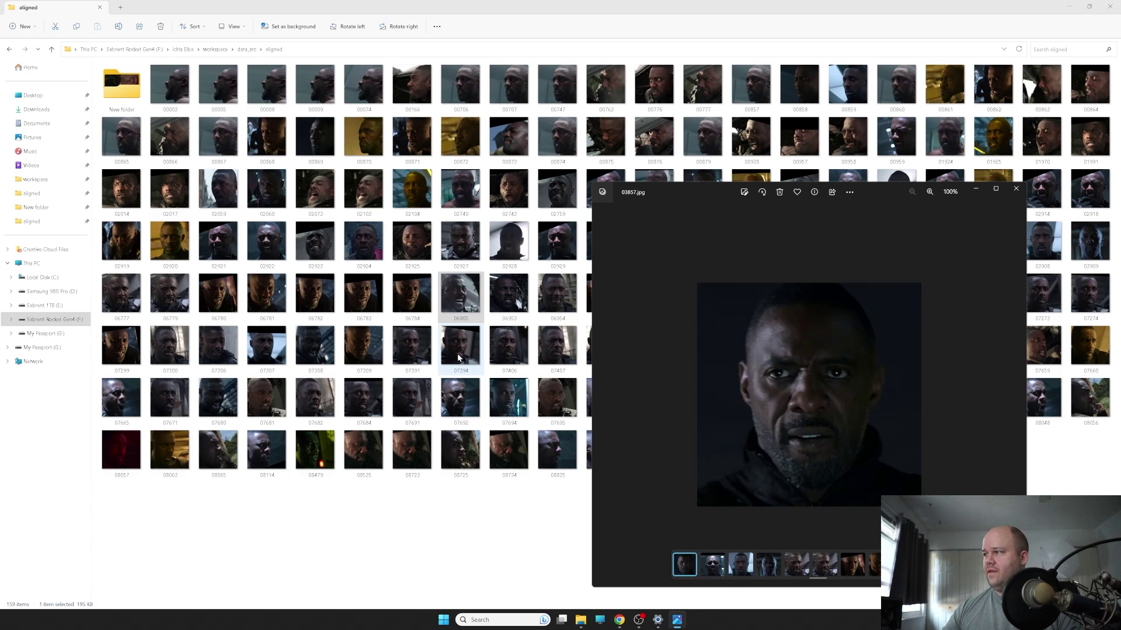
key(Left)
key(Left)
key(Left)
key(Left)
key(Left)
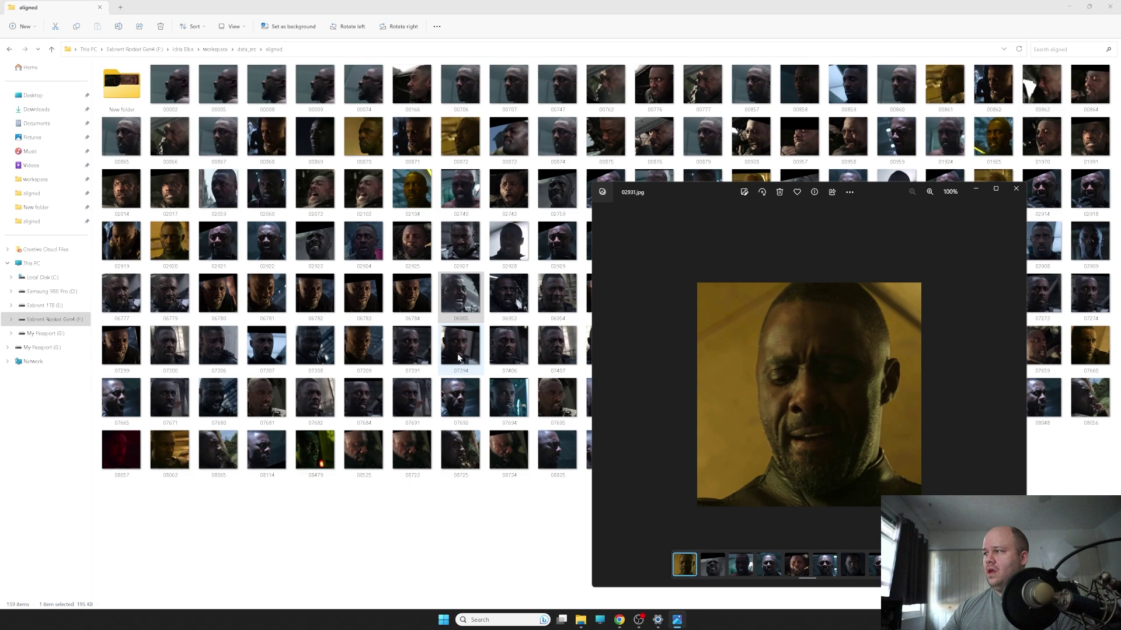
key(Left)
key(Left)
key(Left)
key(Left)
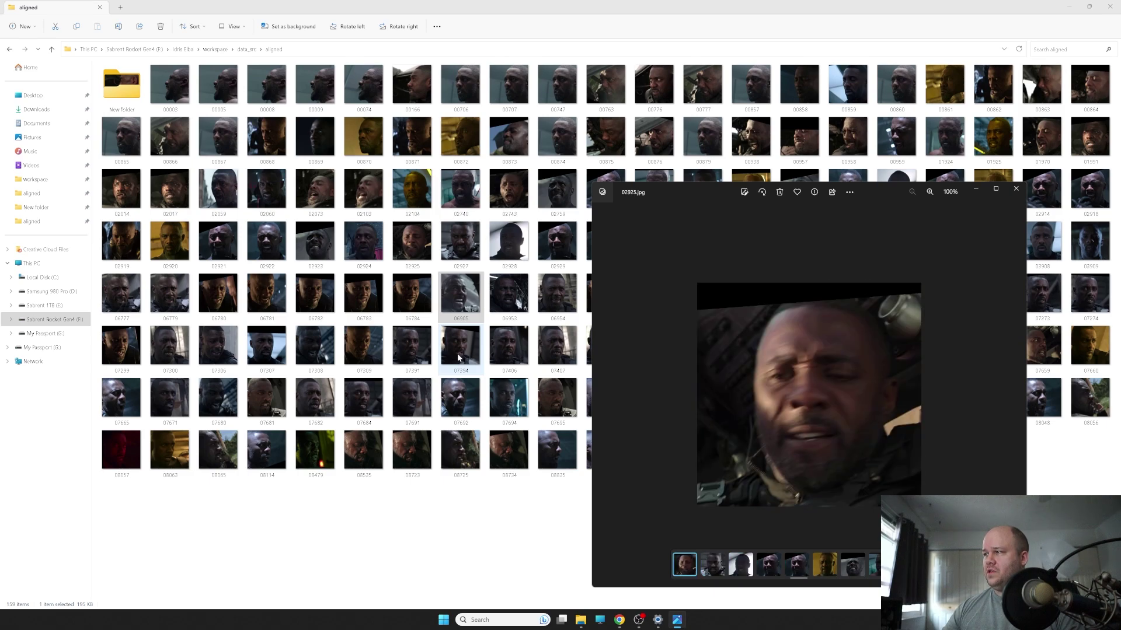
key(Right)
key(Left)
key(Left)
key(Left)
key(Right)
key(Right)
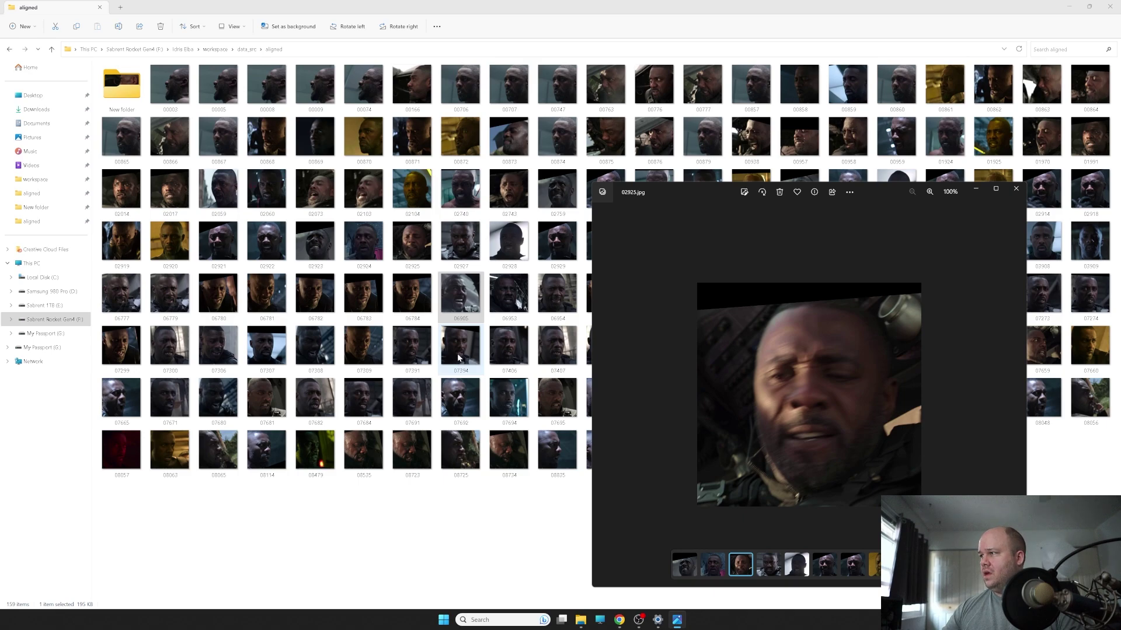
key(Delete)
- Step back through earlier faces and delete the unwanted face image 02103
key(Left)
key(Left)
key(Left)
key(Left)
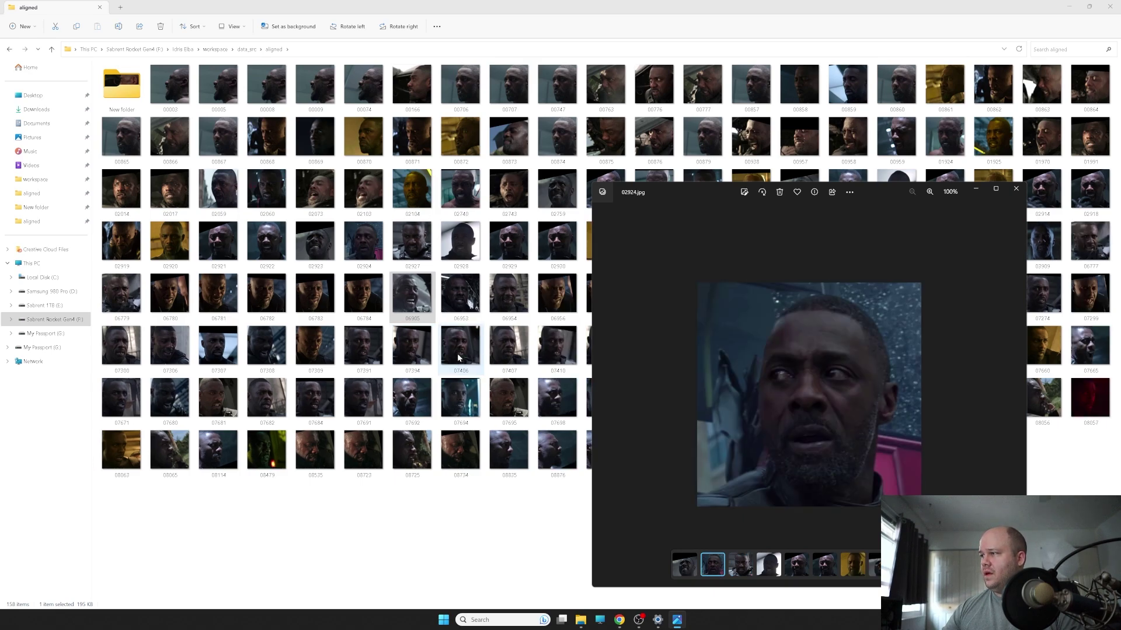
key(Left)
key(Left)
key(Left)
key(Left)
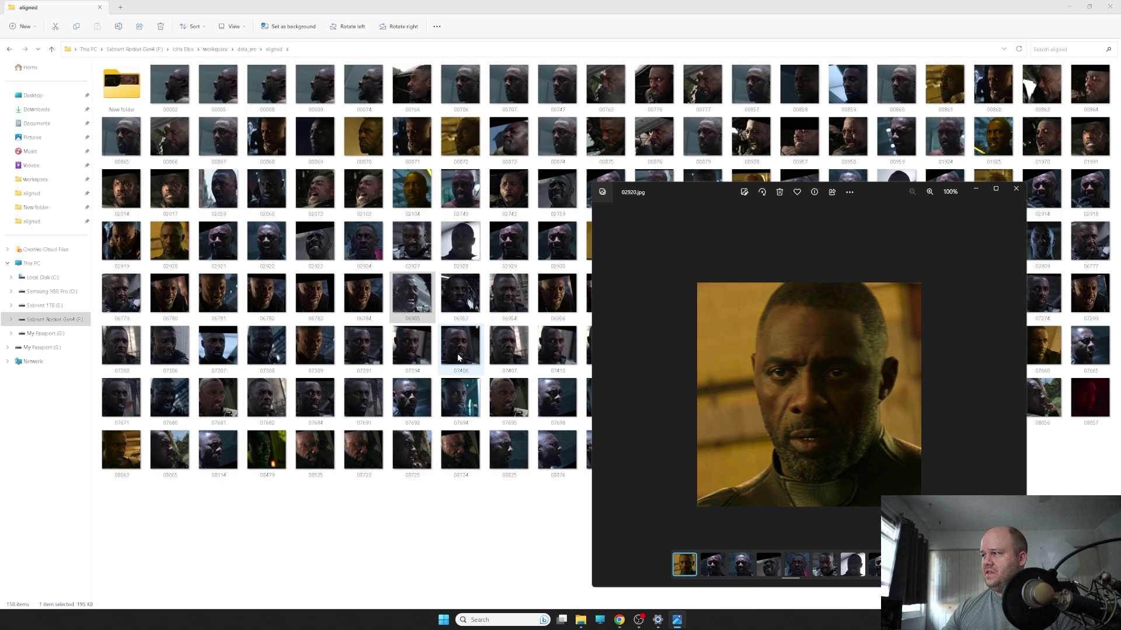
key(Left)
key(Left)
key(Left)
key(Left)
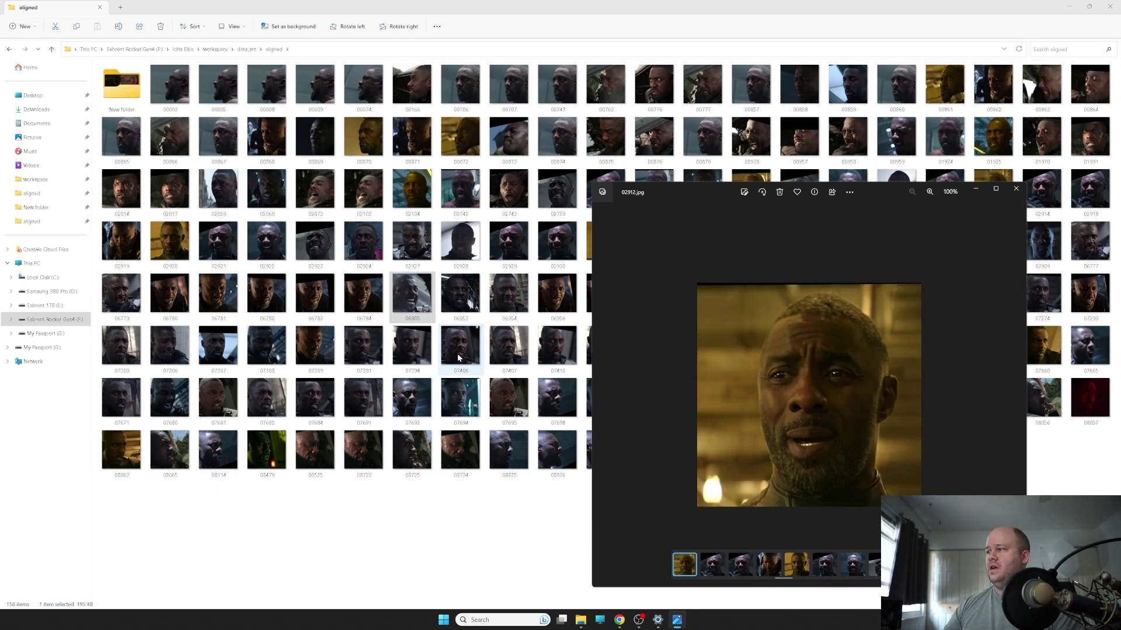
key(Left)
key(Left)
key(Left)
key(Left)
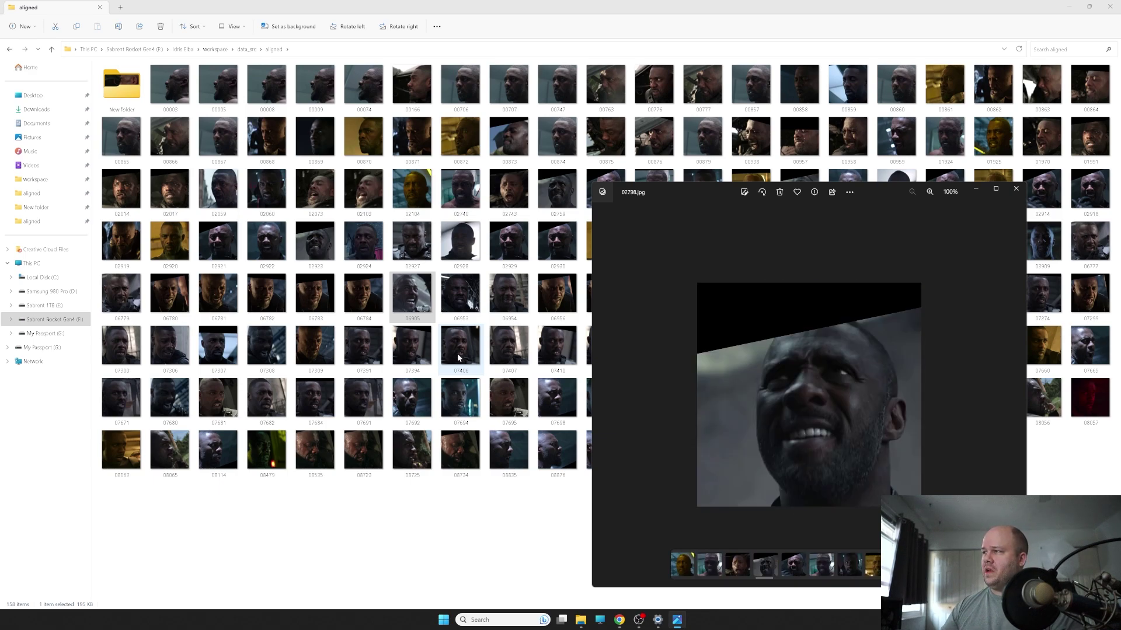
key(Left)
key(Left)
key(Left)
key(Left)
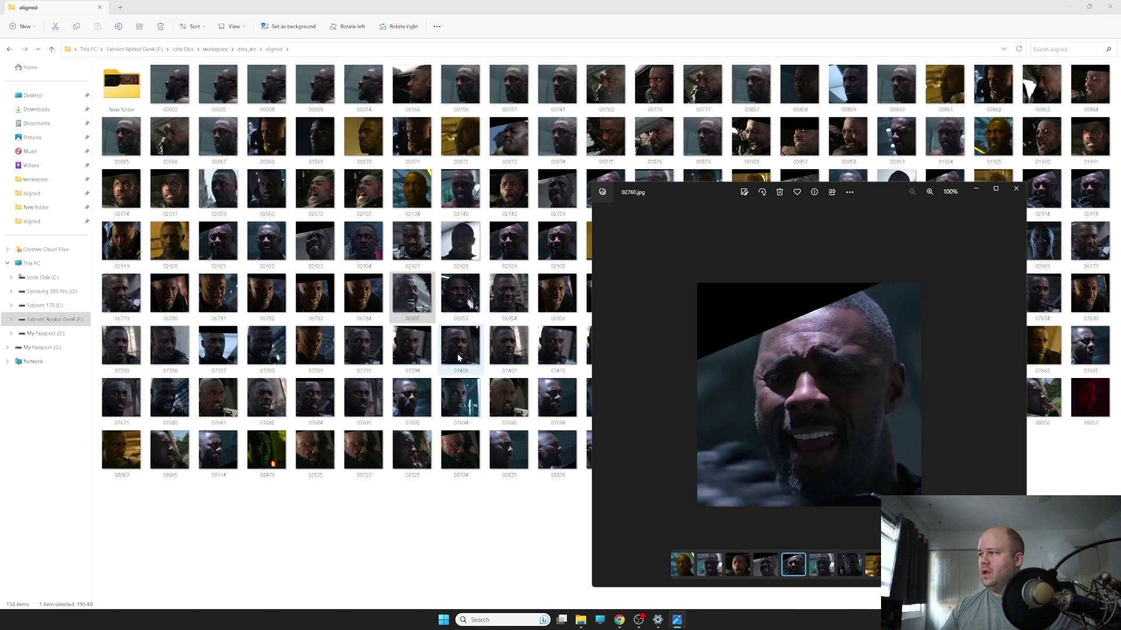
key(Left)
key(Left)
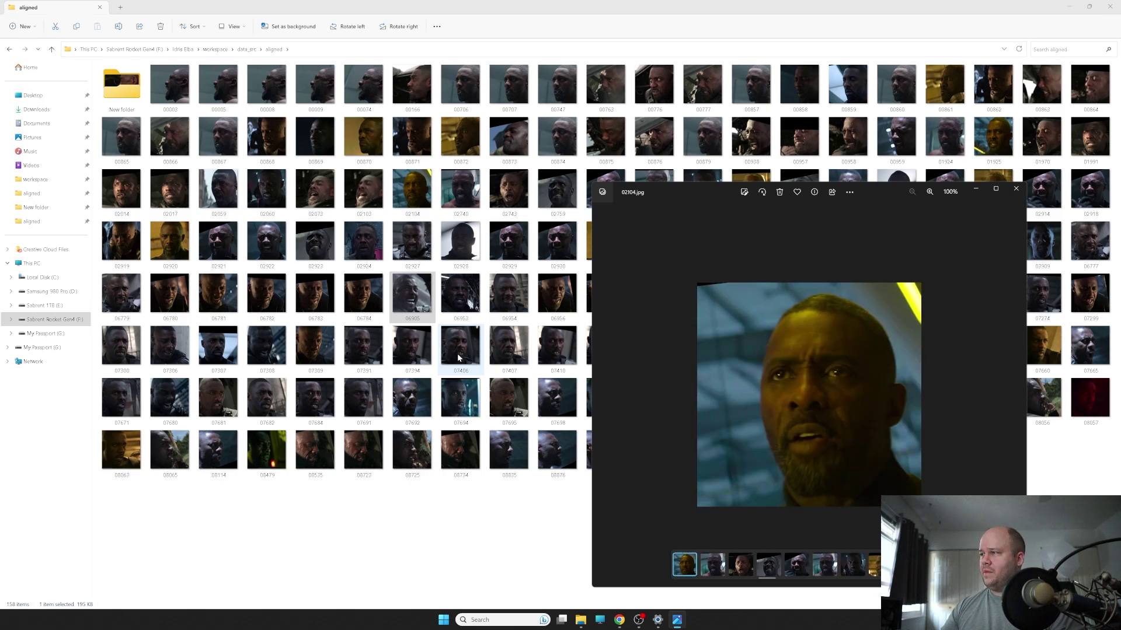
key(Left)
key(Left)
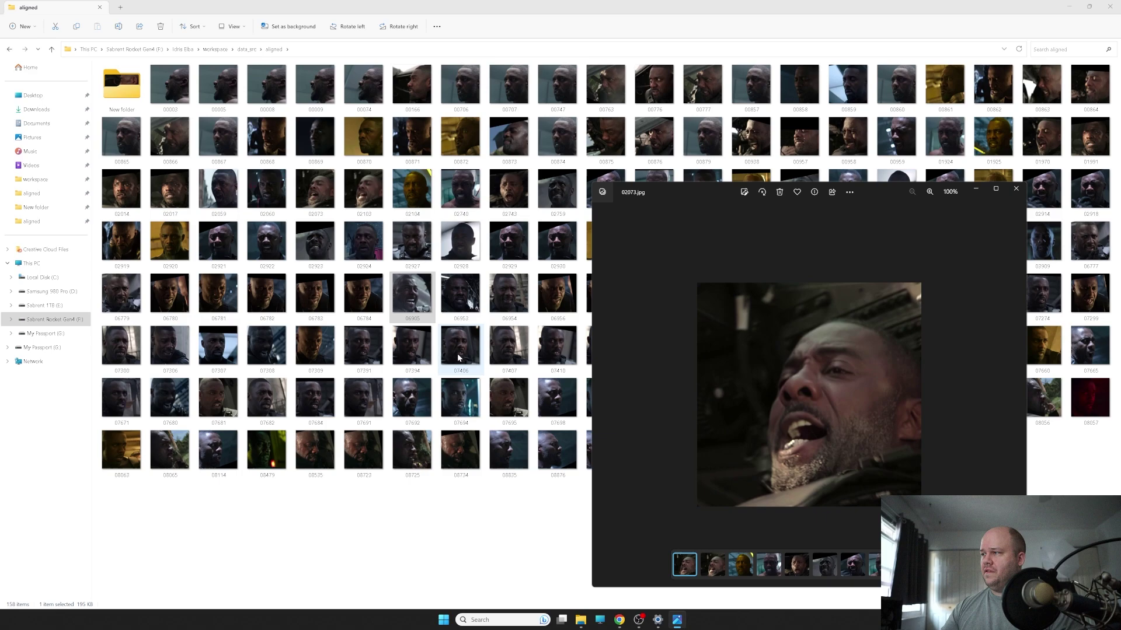
key(Right)
key(Right)
key(Left)
key(Right)
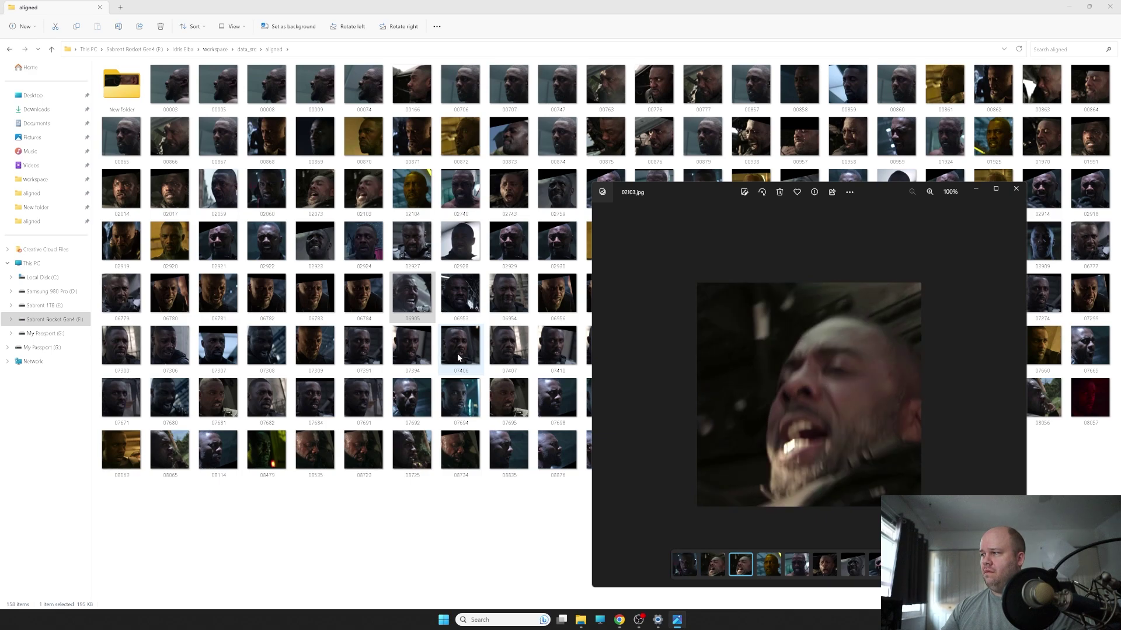
key(Delete)
- Browse the neighbouring faces forward to face image 02073
key(Left)
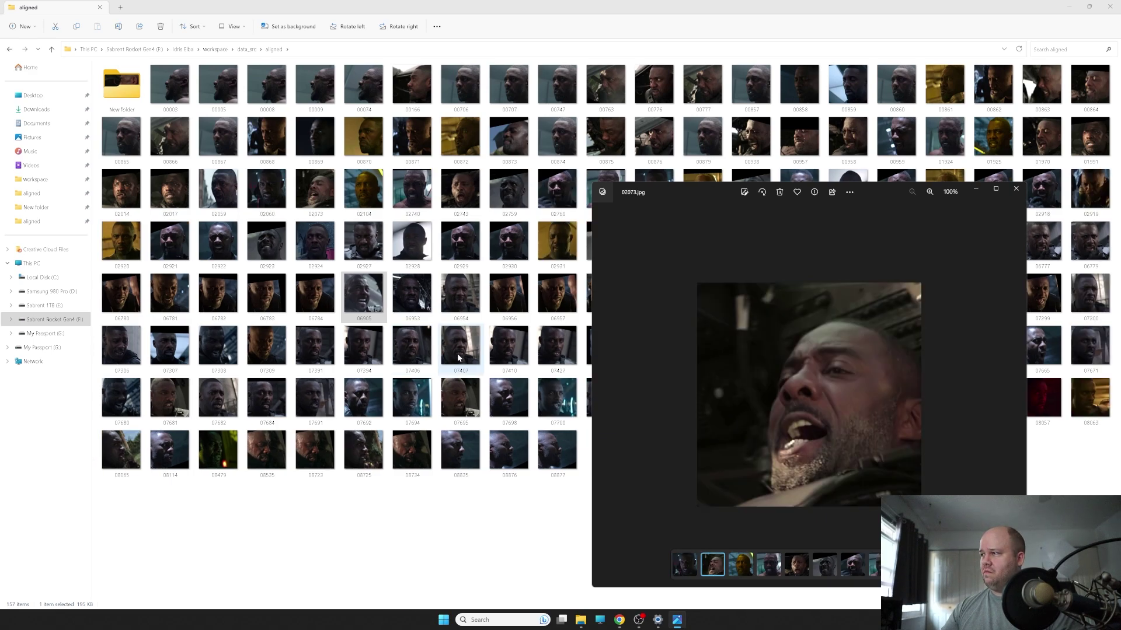
key(Left)
key(Left)
key(Right)
key(Left)
key(Left)
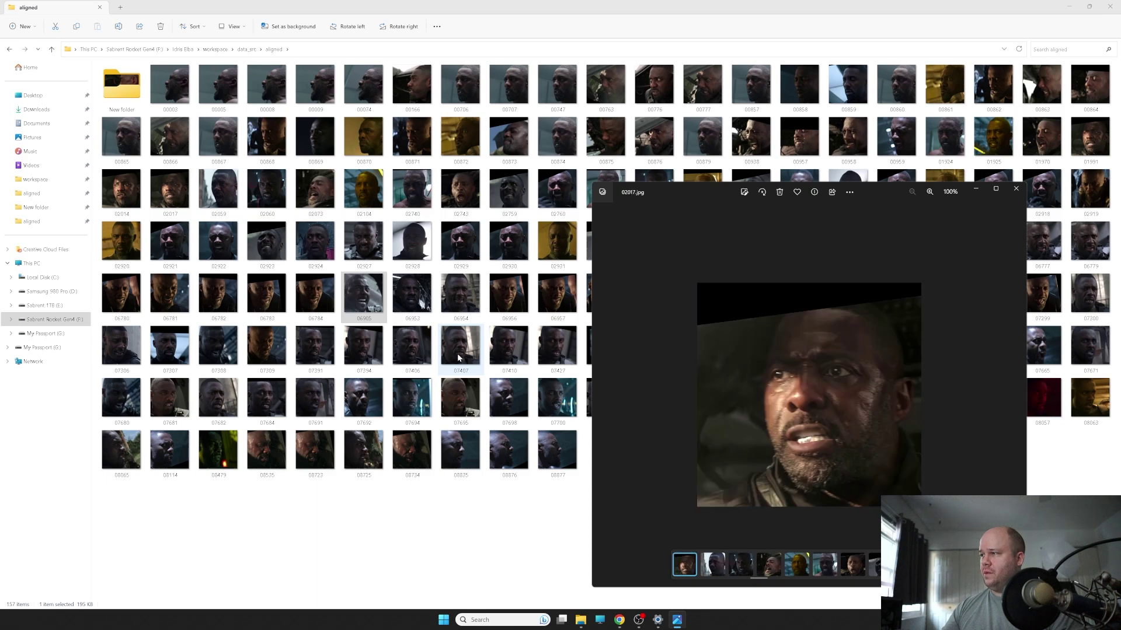
key(Right)
key(Right)
key(Right)
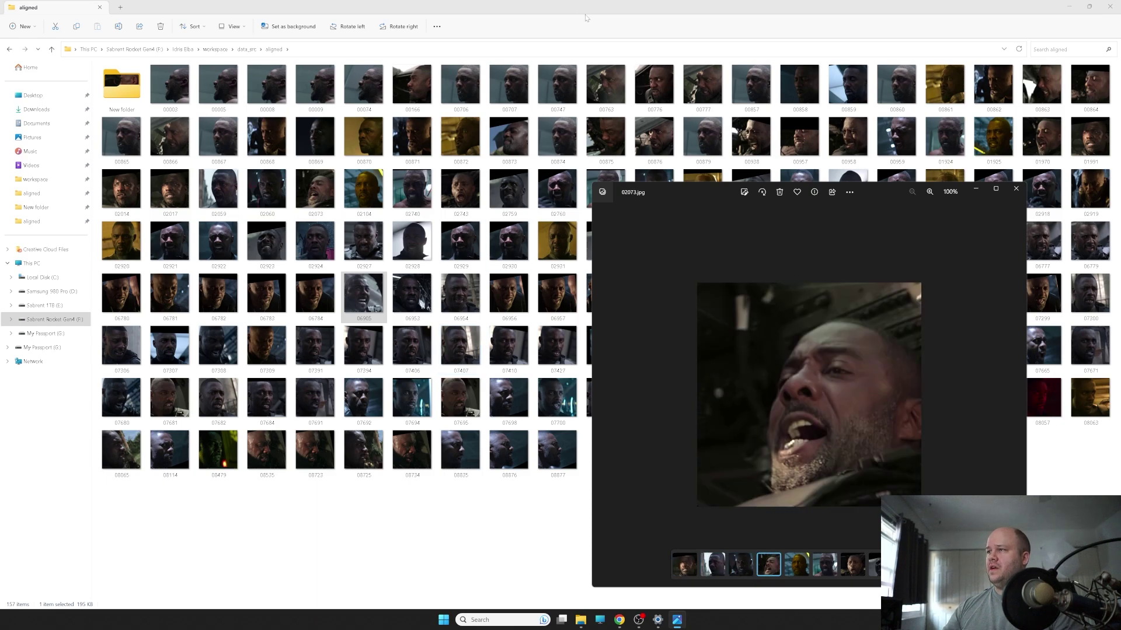
- Close Photos, check the New folder's 8,385 images, and return to the aligned folder
click(1016, 189)
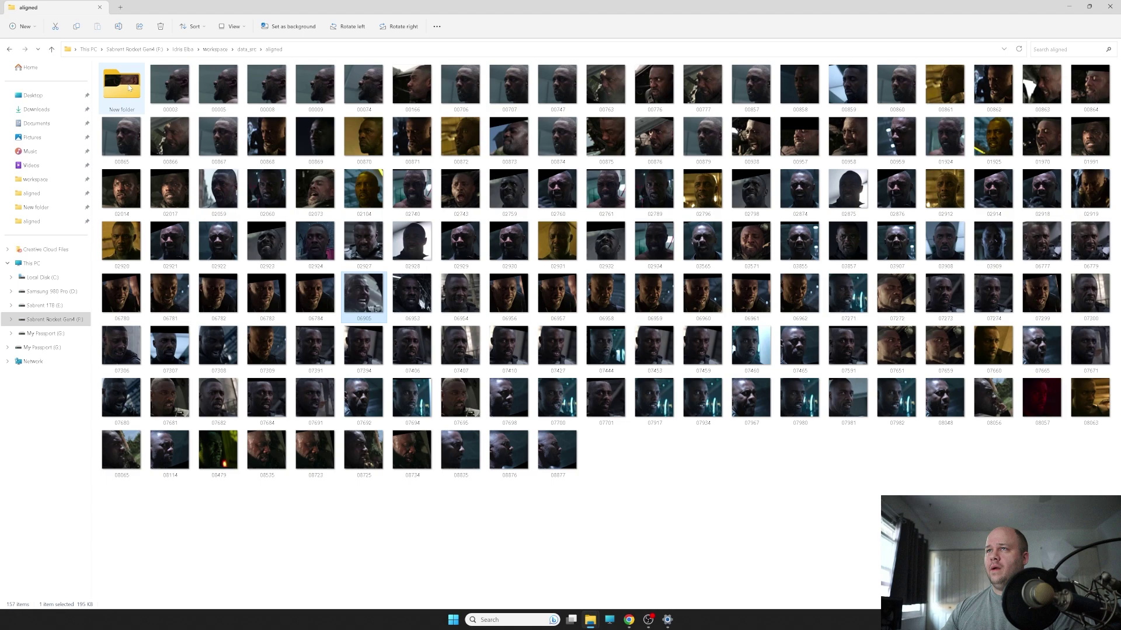
key(alt+Left)
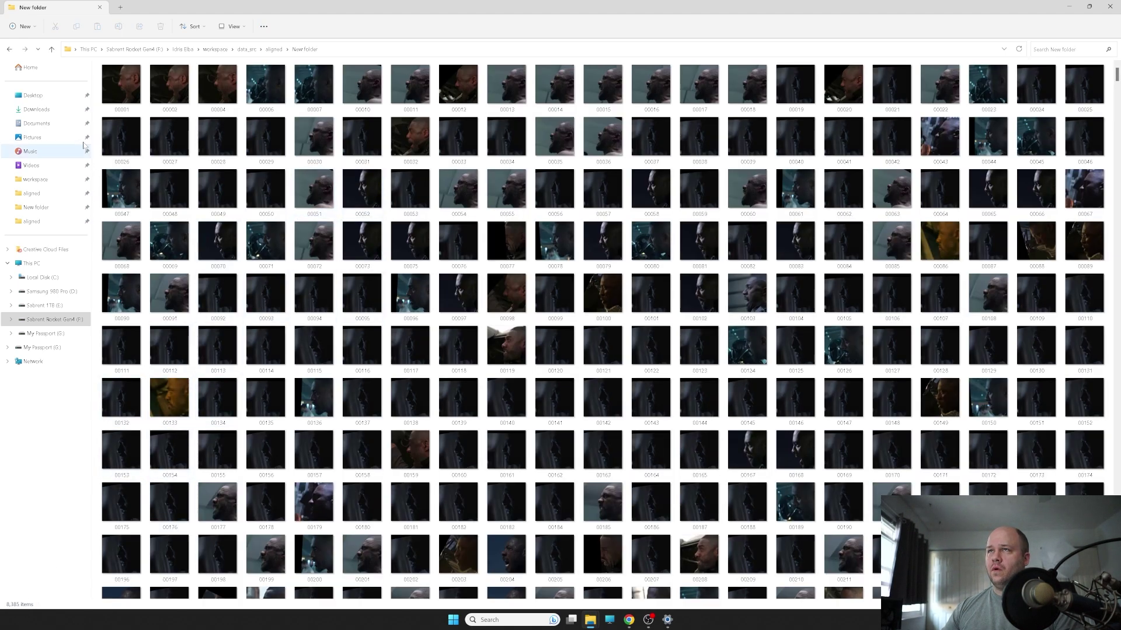
click(11, 54)
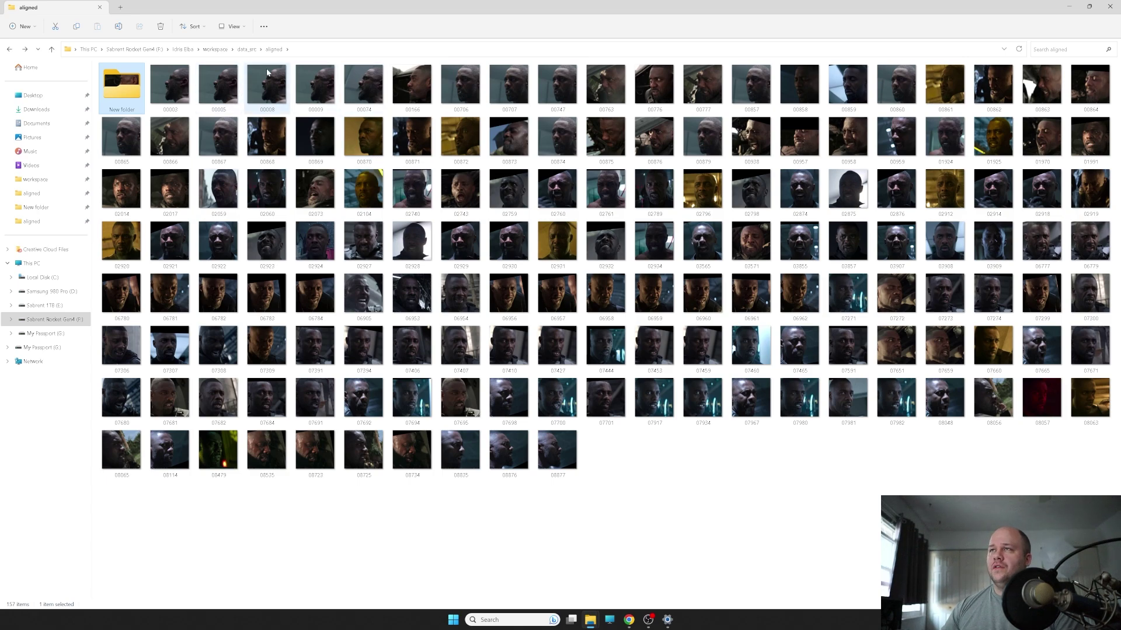
- Browse the 787 aligned destination faces in data_dst, then return to the workspace folder
click(217, 52)
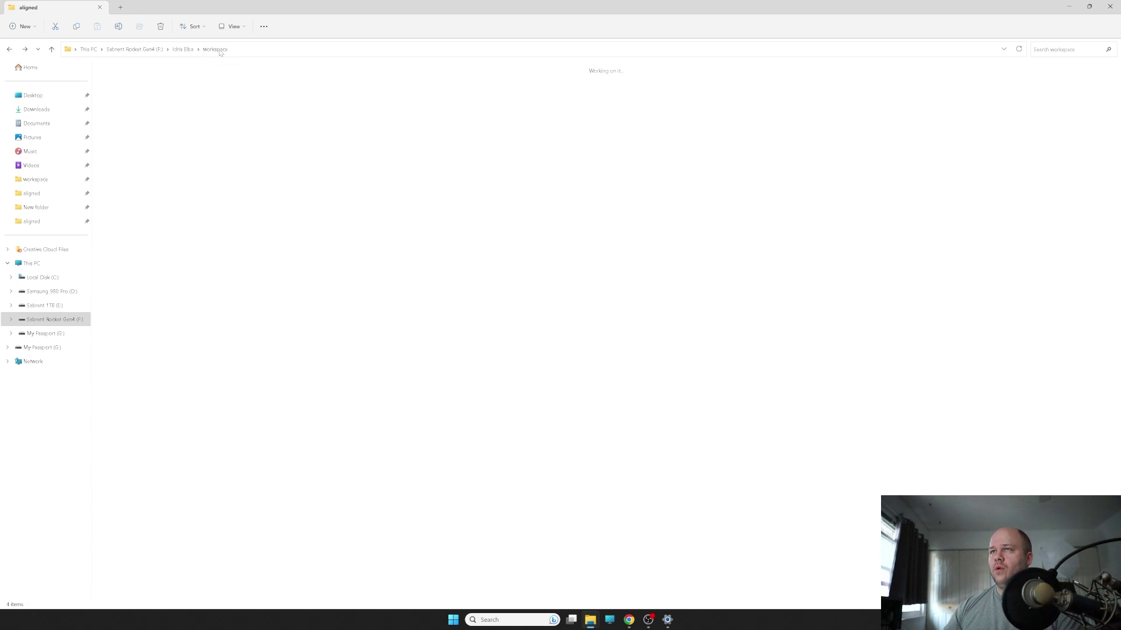
double_click(142, 123)
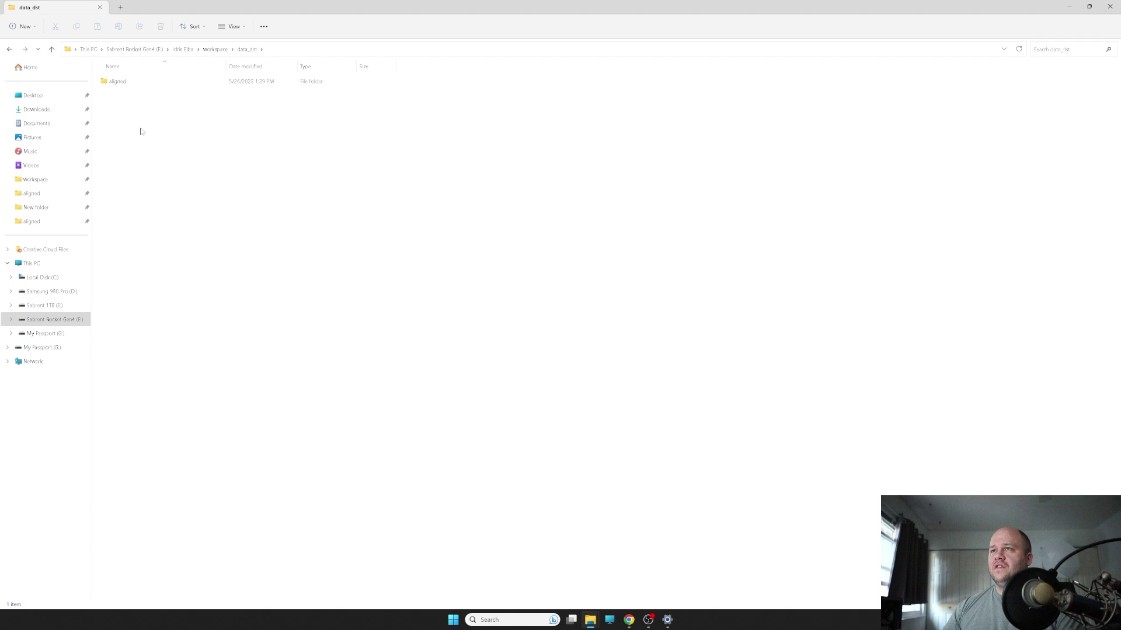
double_click(124, 85)
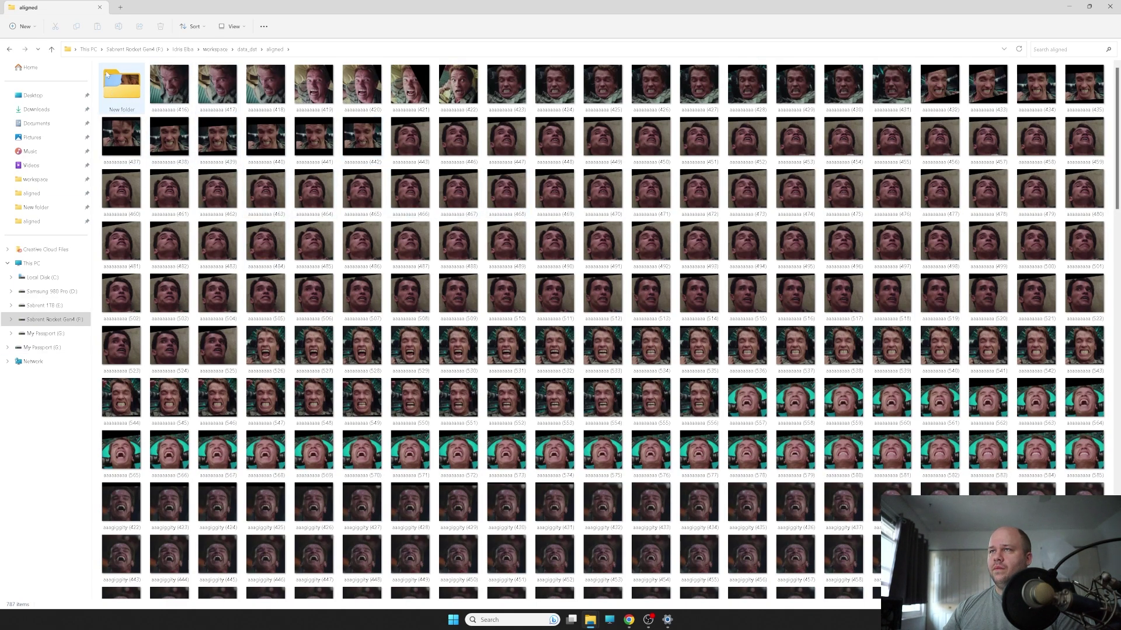
scroll(364, 261, down, 10)
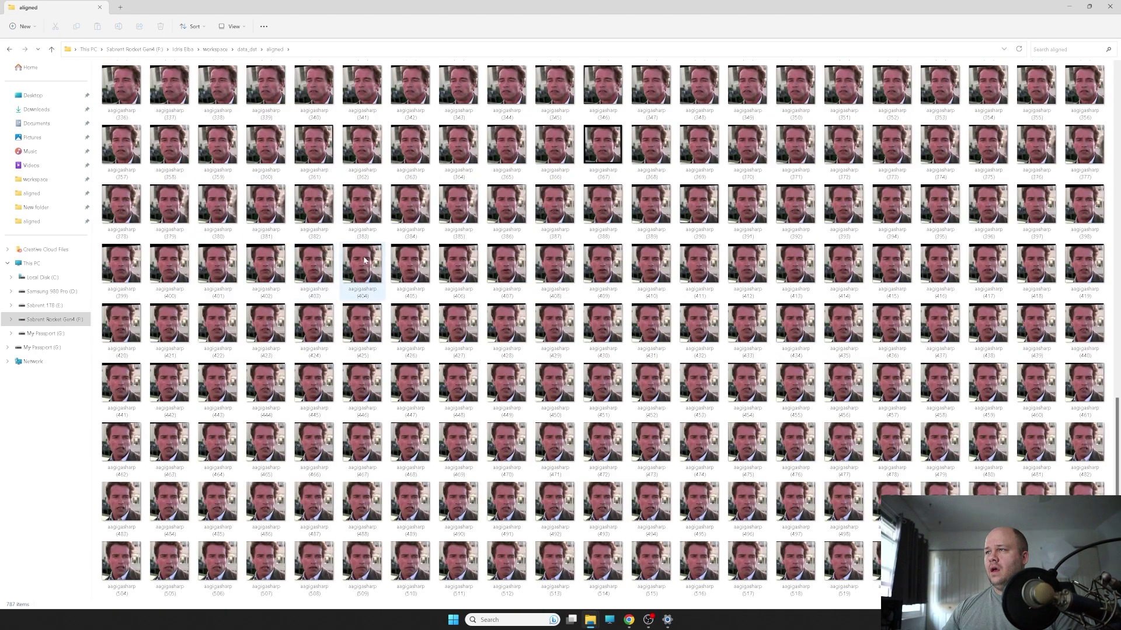
scroll(444, 291, up, 5)
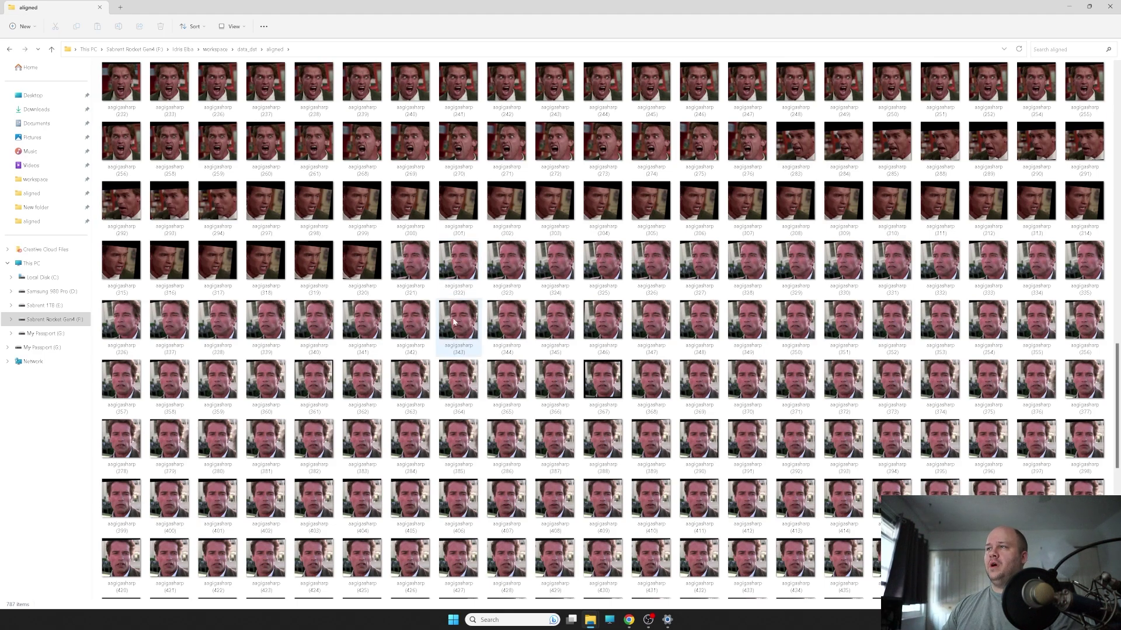
scroll(650, 430, up, 6)
scroll(607, 374, up, 2)
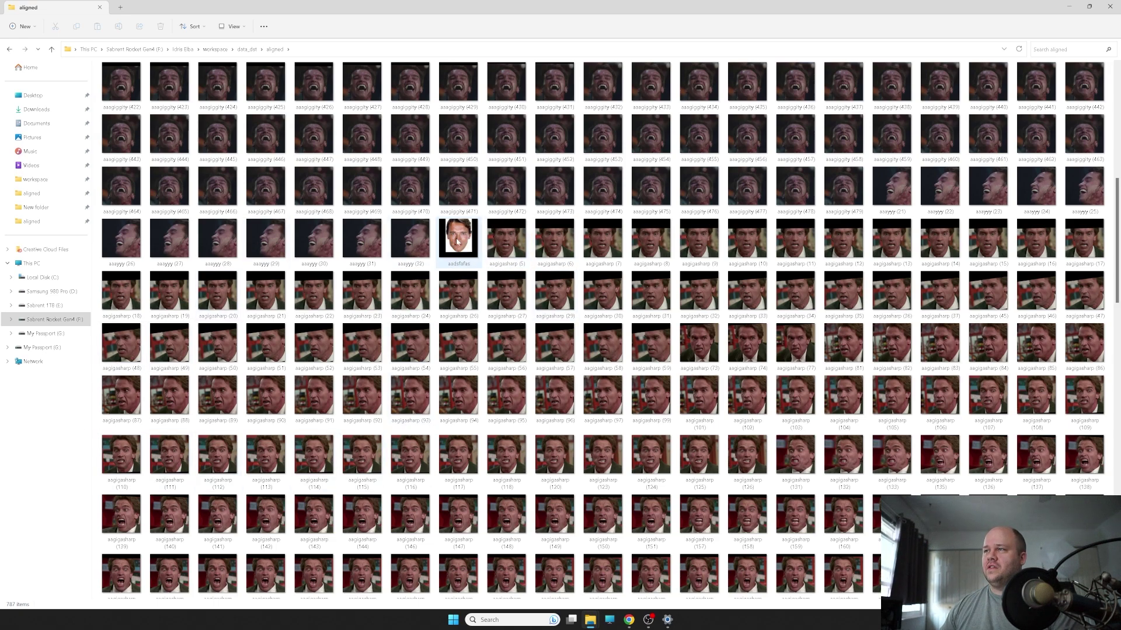
scroll(455, 245, up, 5)
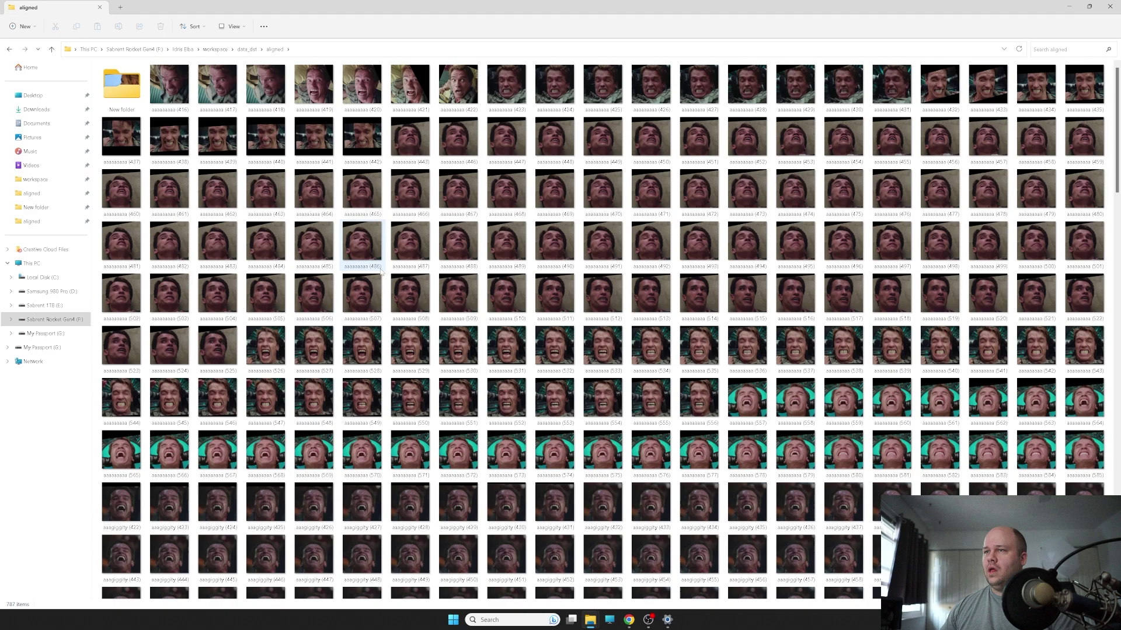
scroll(403, 470, down, 10)
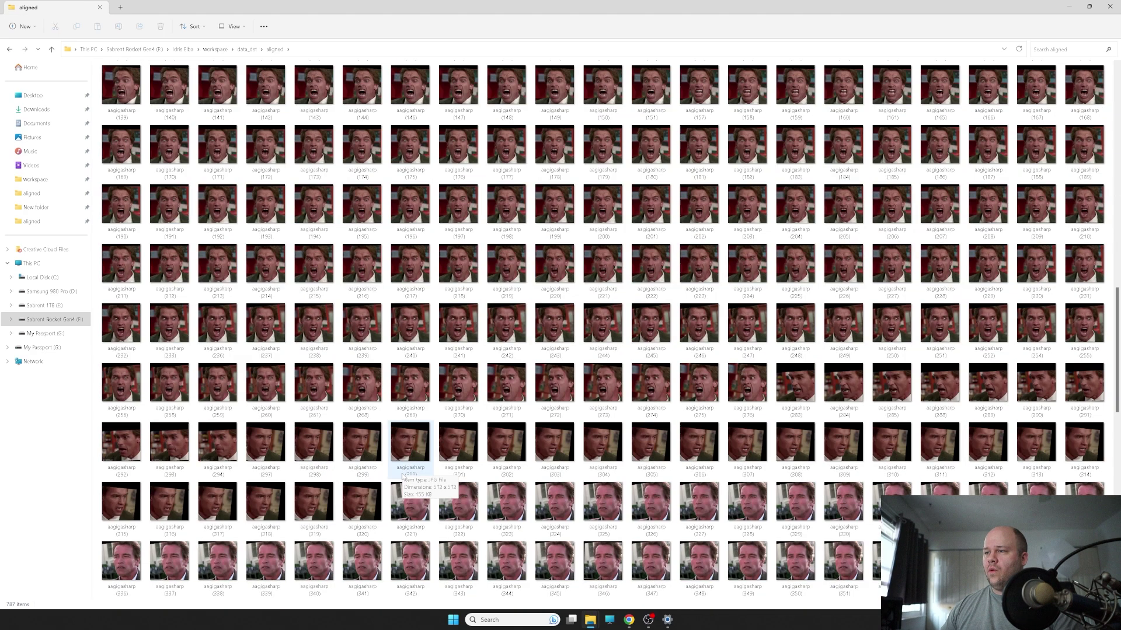
scroll(402, 427, up, 5)
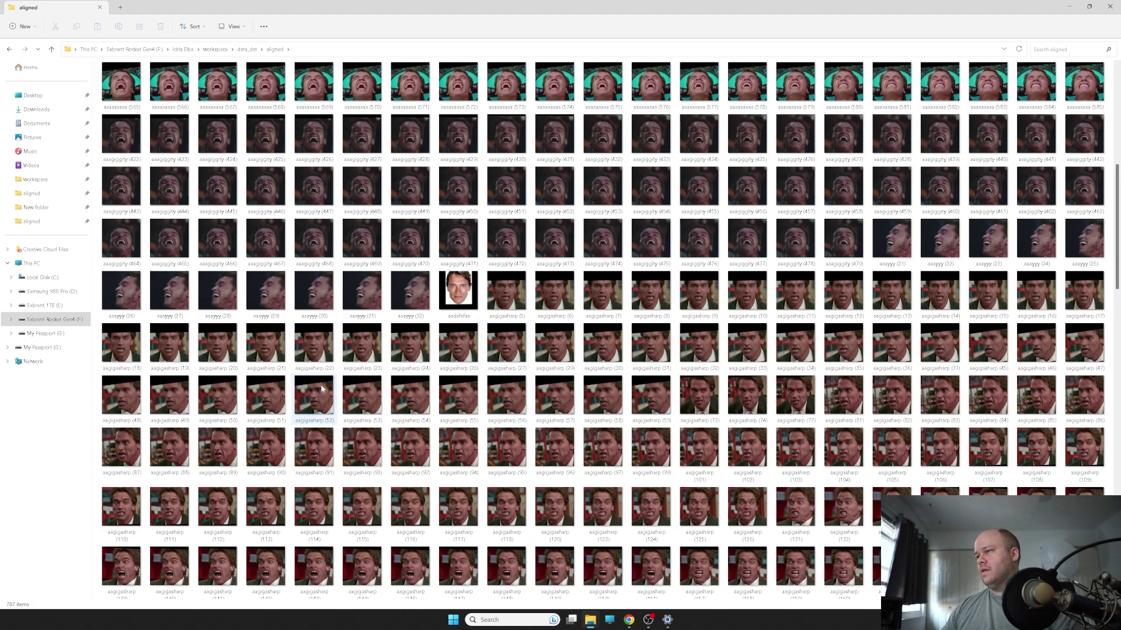
scroll(581, 395, up, 6)
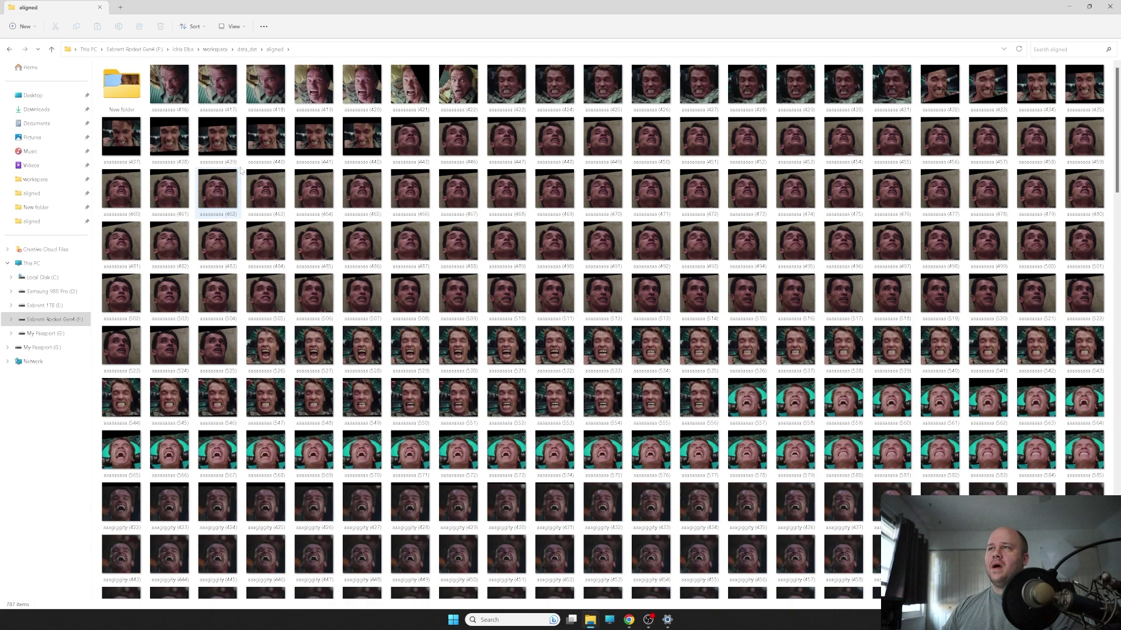
click(248, 52)
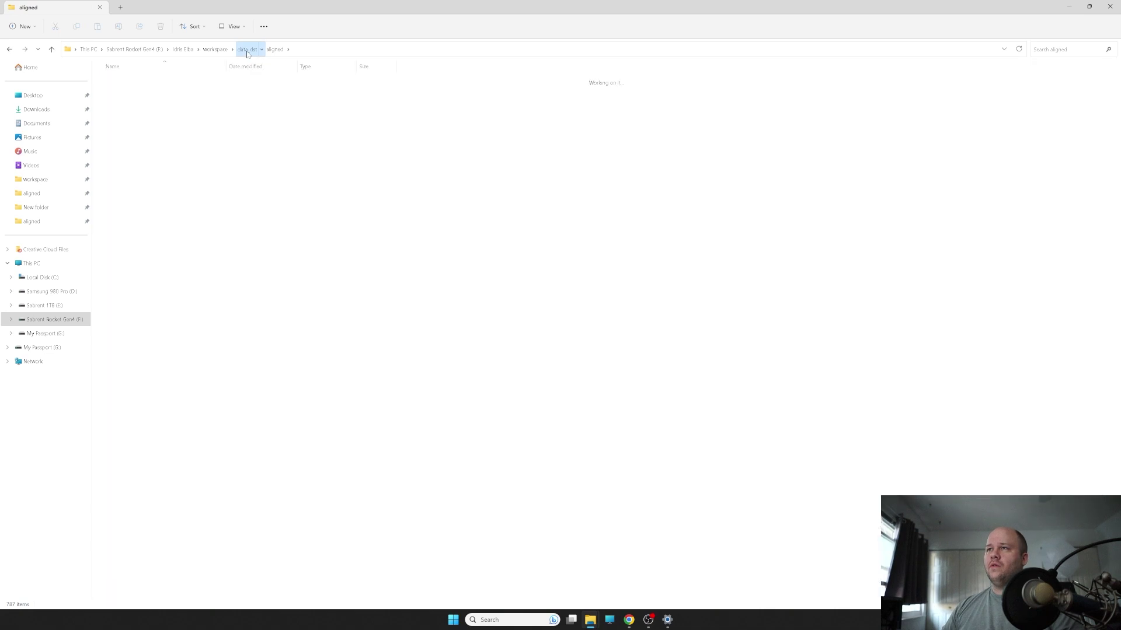
click(214, 51)
- Open data_src > aligned, peek into its New folder, and return to the 157 source faces
double_click(169, 91)
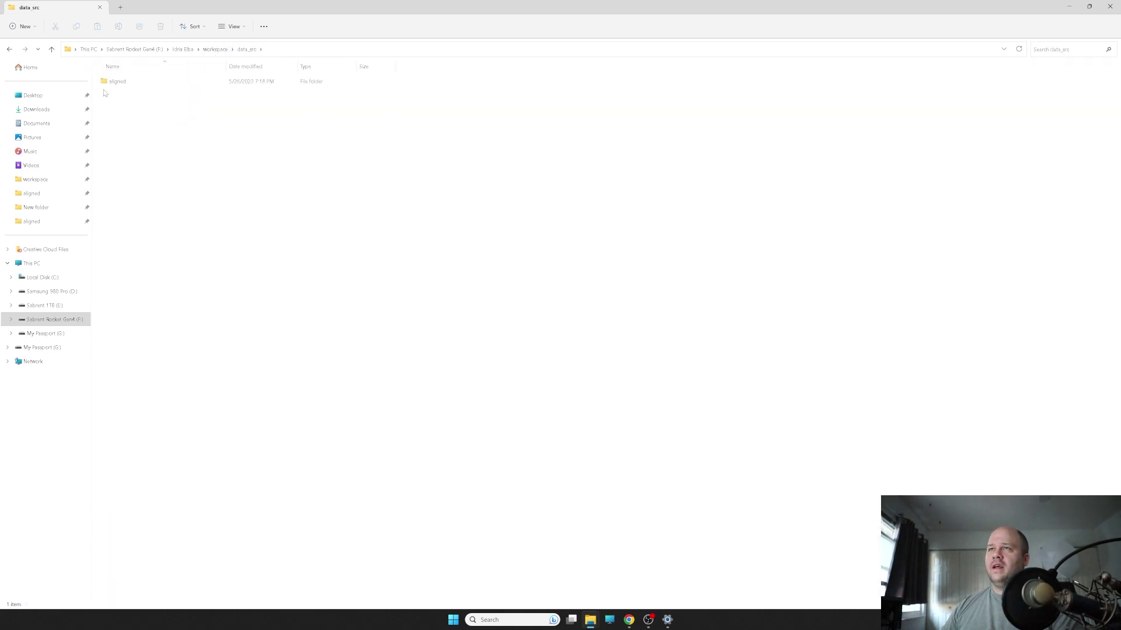
double_click(118, 102)
double_click(120, 92)
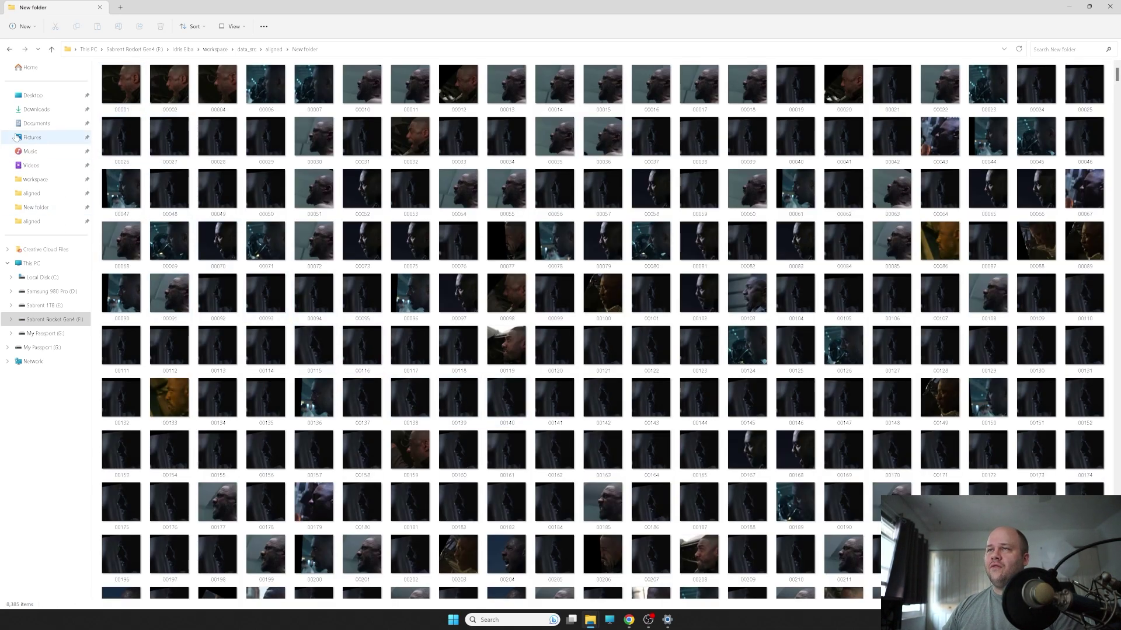
click(10, 49)
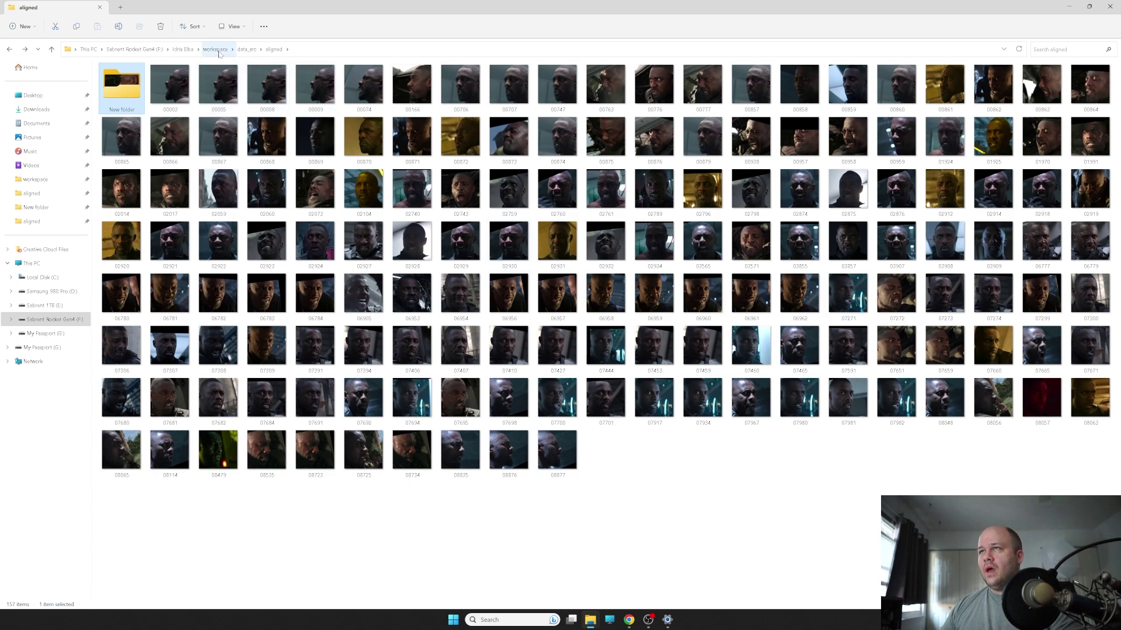
- Launch the '6) train SAEHD' script from the main project folder and position its console
click(182, 49)
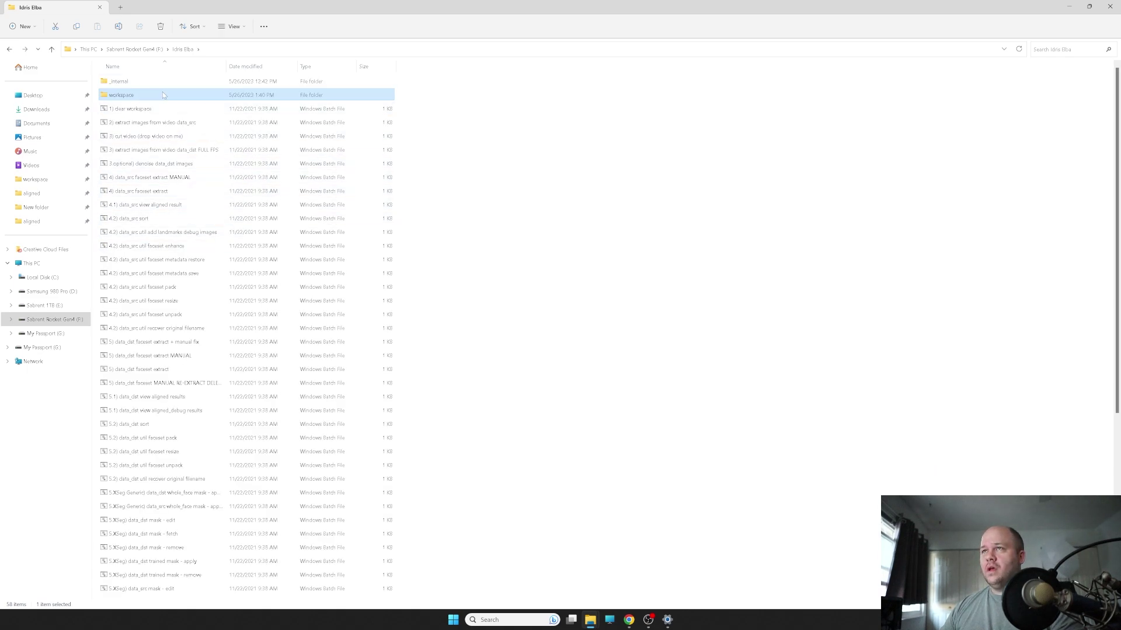
scroll(175, 386, down, 4)
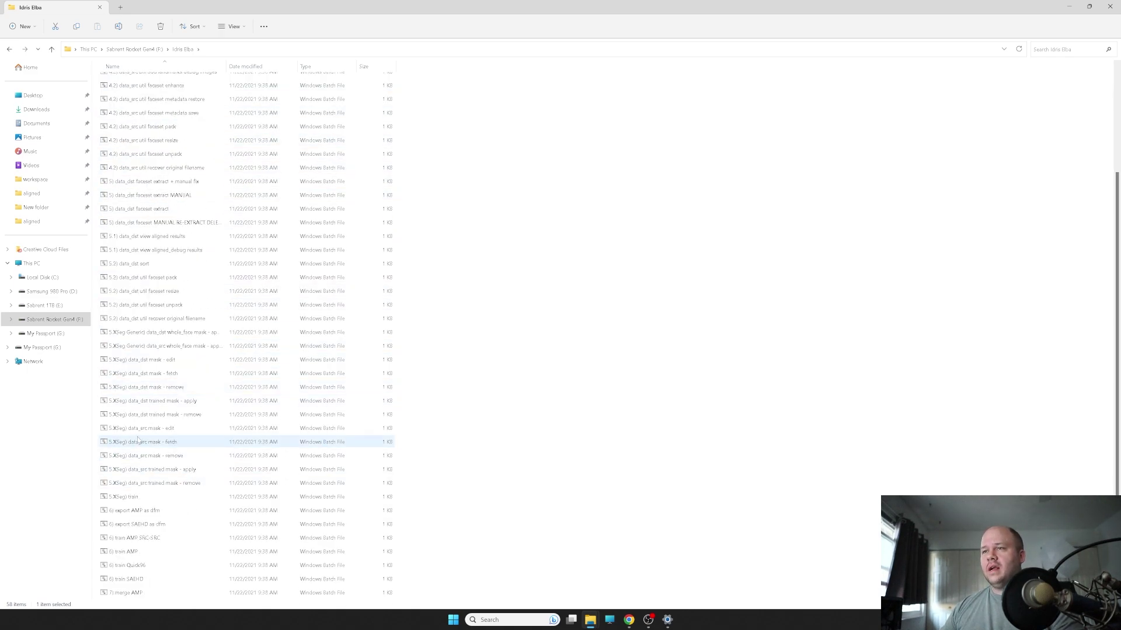
scroll(154, 406, down, 3)
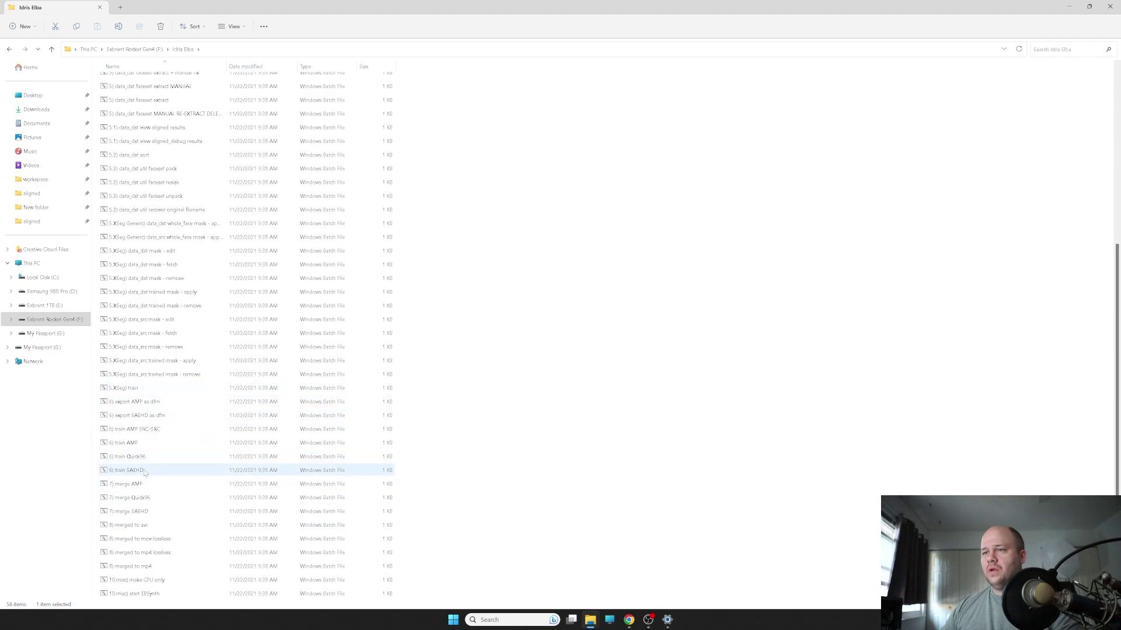
double_click(126, 470)
click(1068, 6)
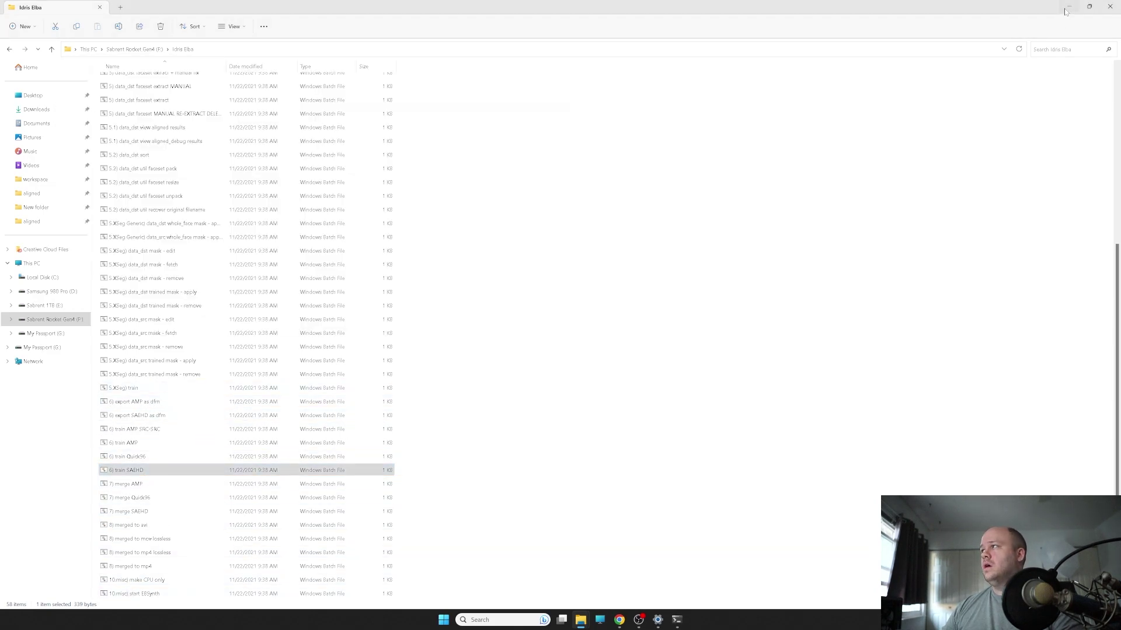
drag(386, 66, 583, 145)
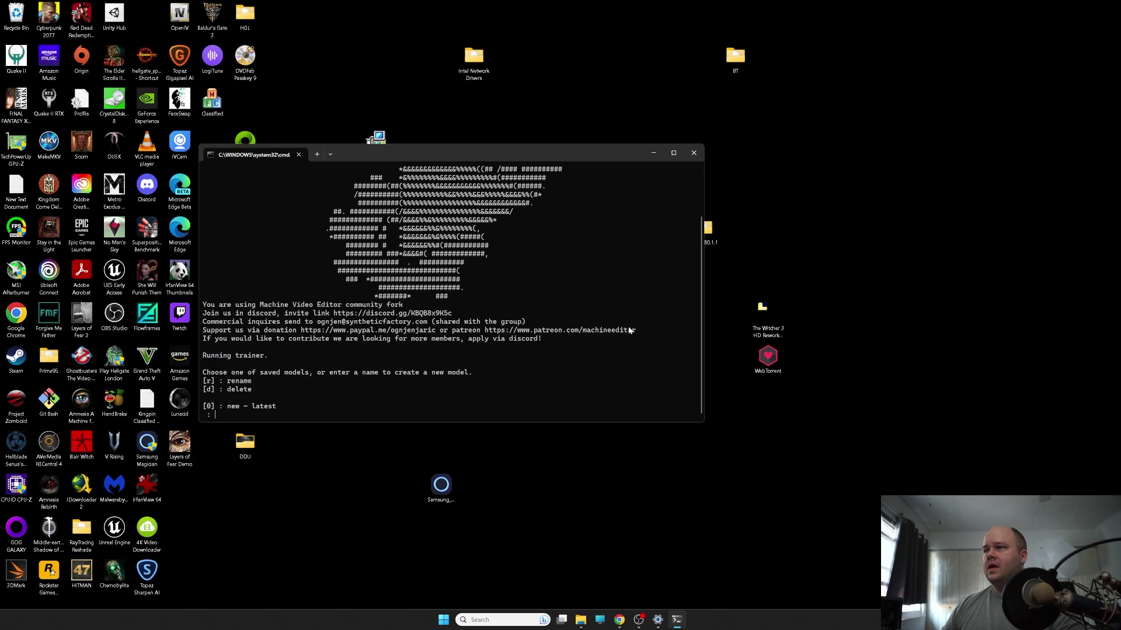
- Load model 0 (new_SAEHD), keep its settings, and train on both GPUs
text(0)
key(Return)
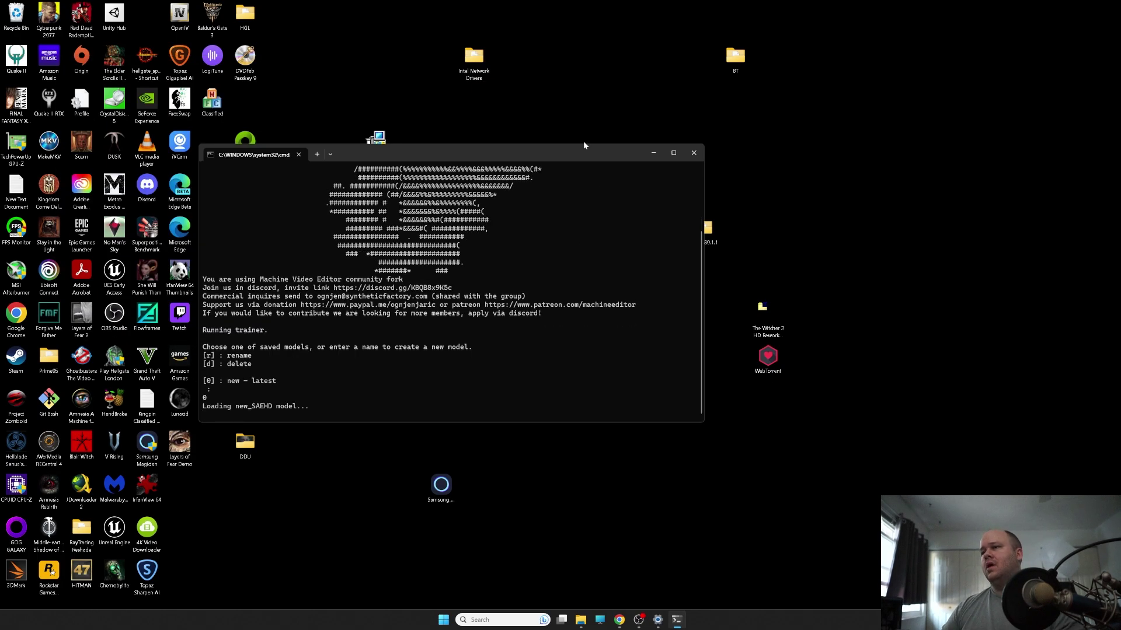
key(Return)
key(Return)
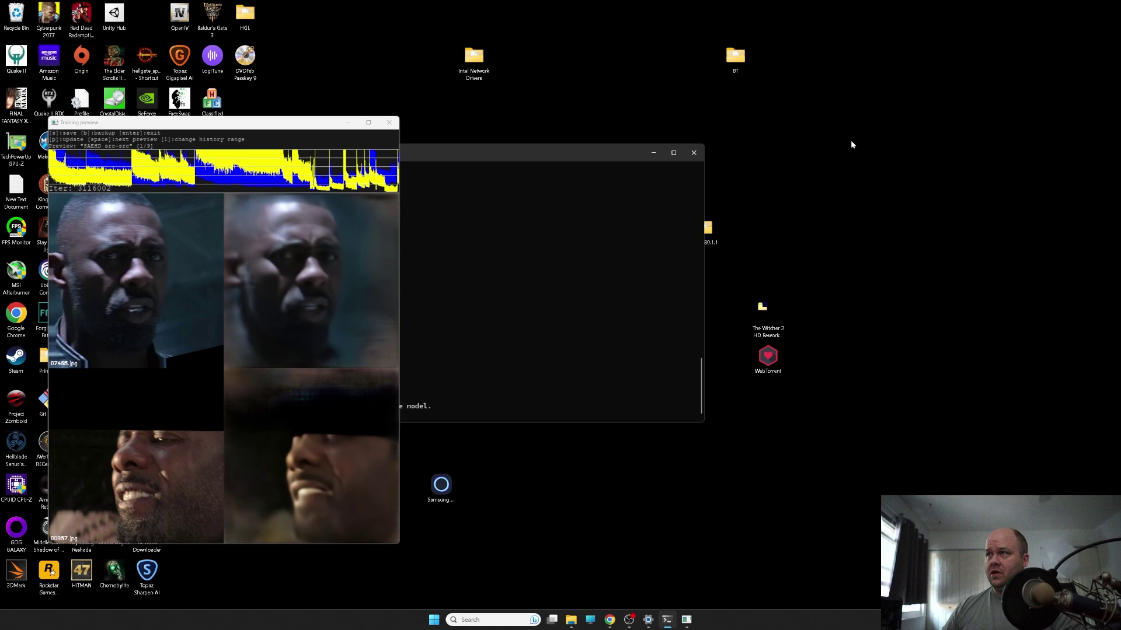
- Shorten the loss graph history with L, move the console right and the preview to centre
key(l)
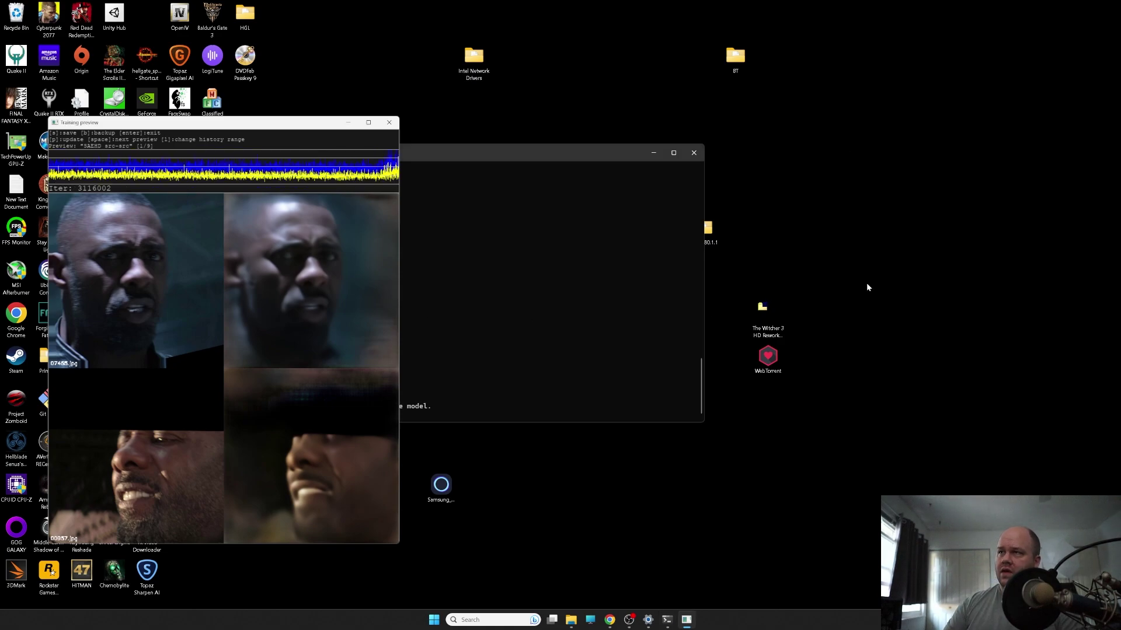
drag(499, 155, 869, 153)
drag(251, 128, 466, 115)
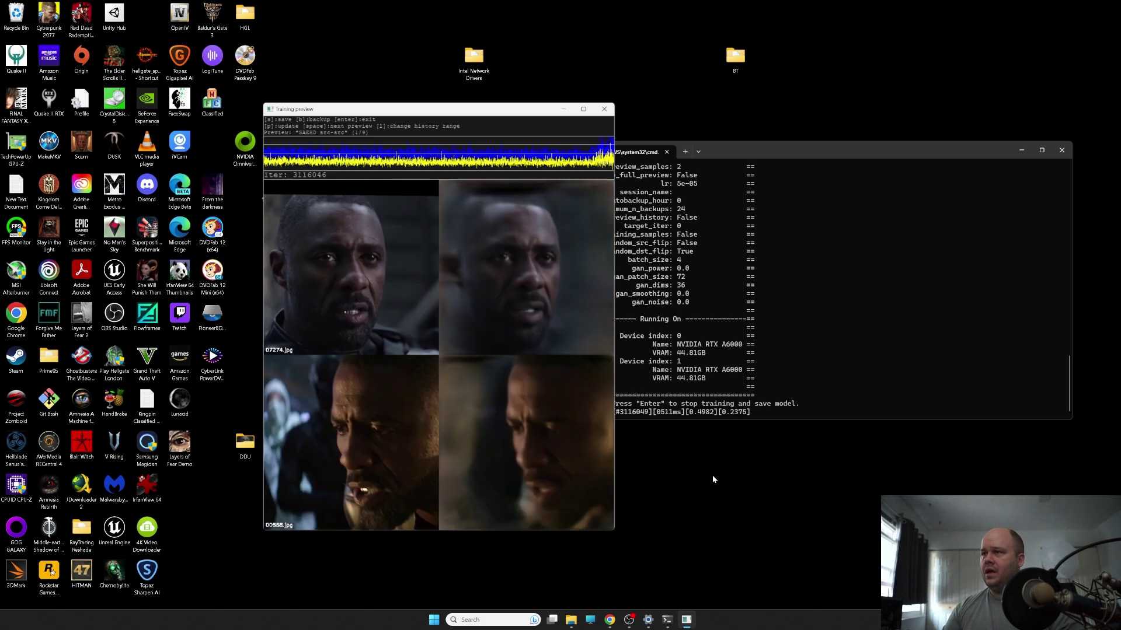
- Switch the preview to the SAEHD pred swaps and refresh the samples four times
key(space)
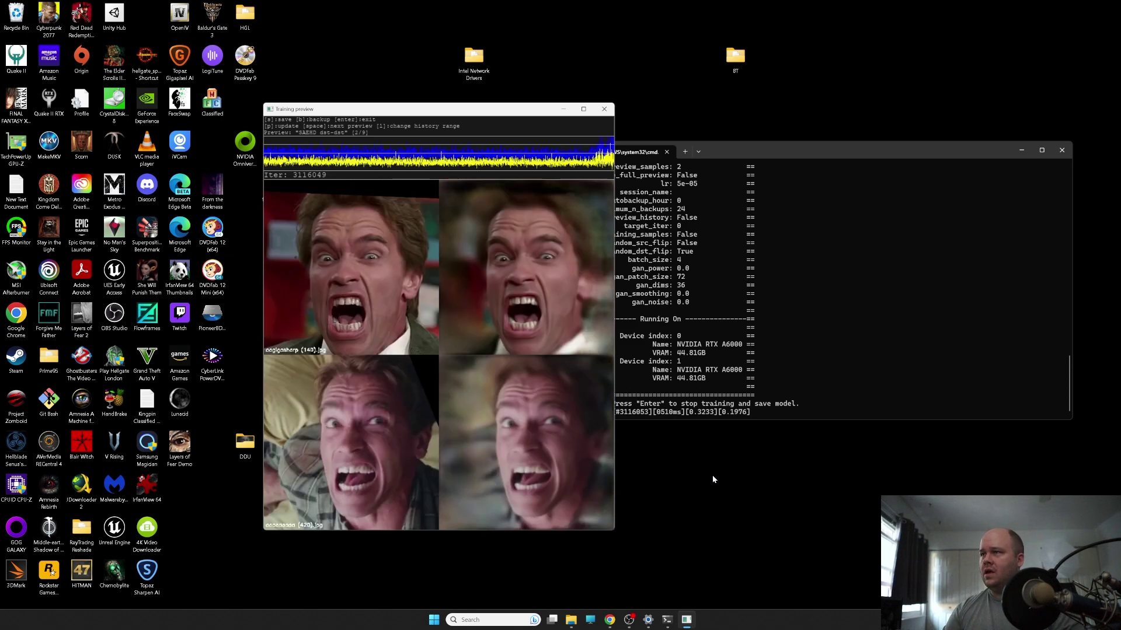
key(space)
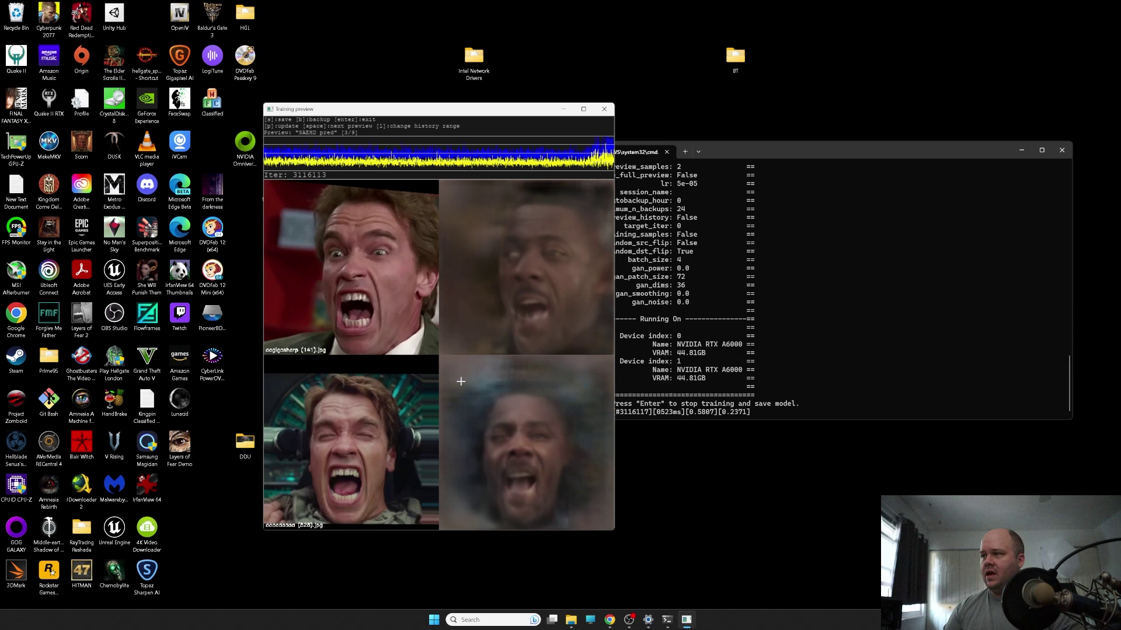
key(p)
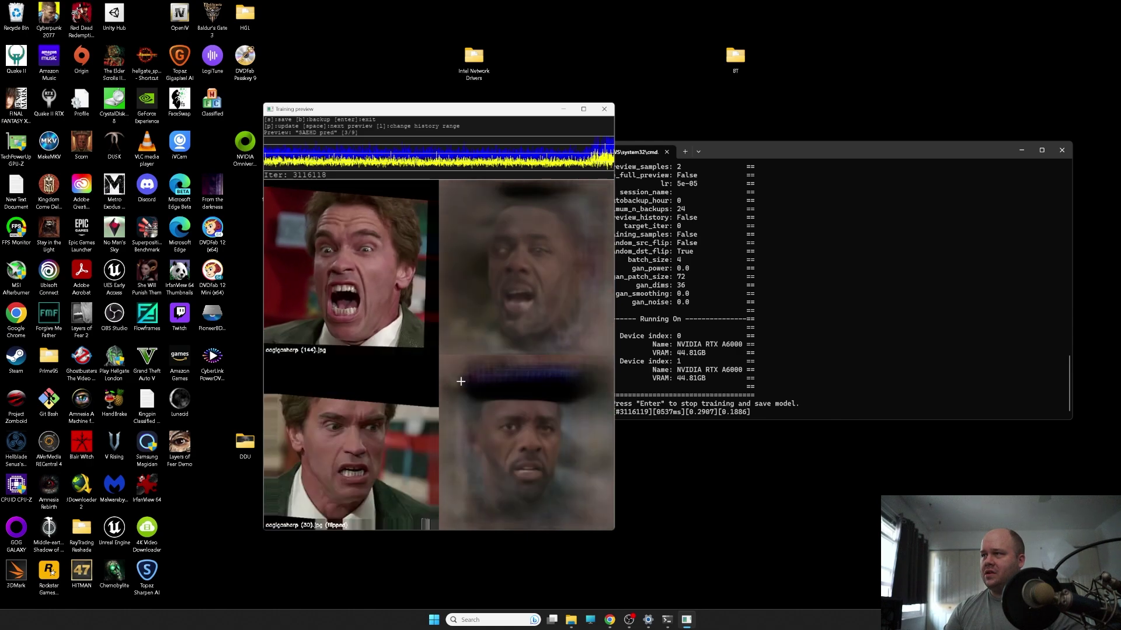
key(p)
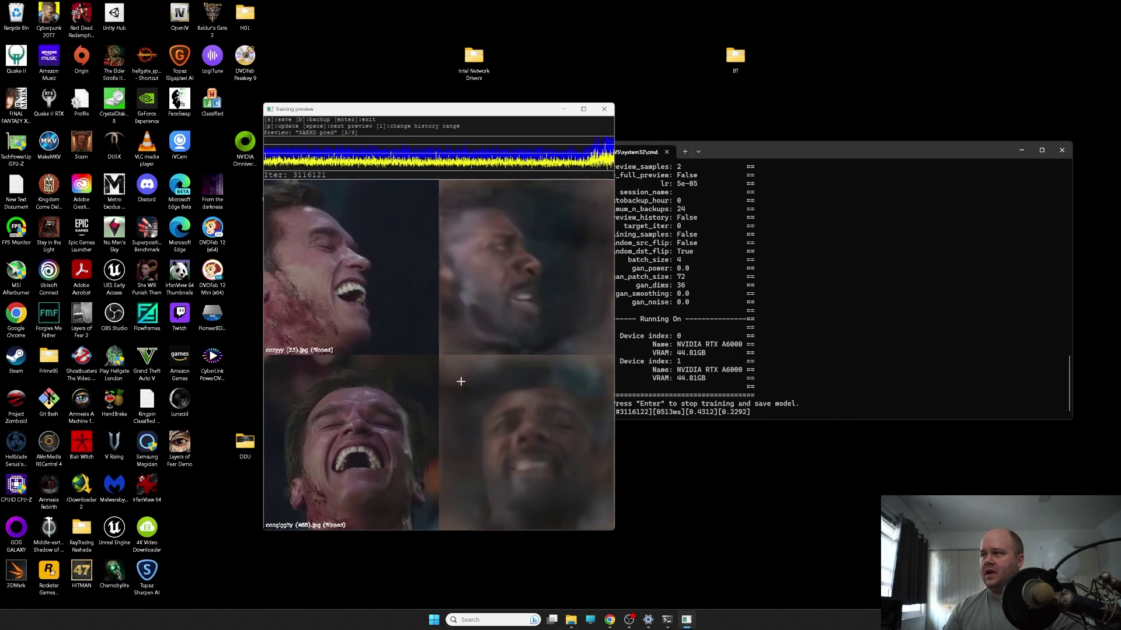
key(p)
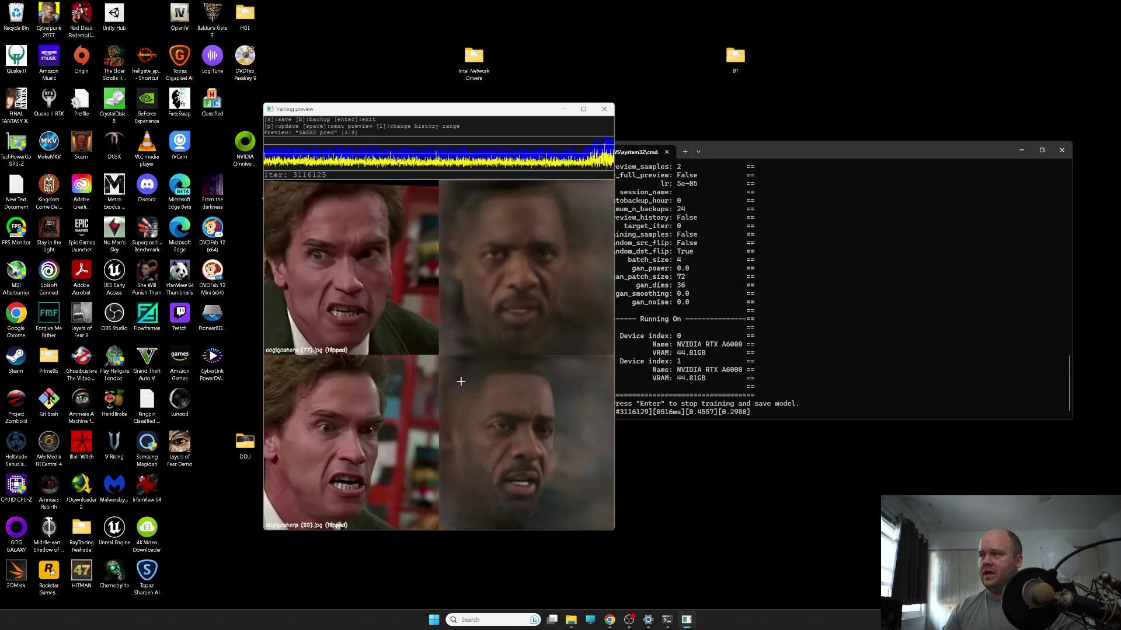
key(p)
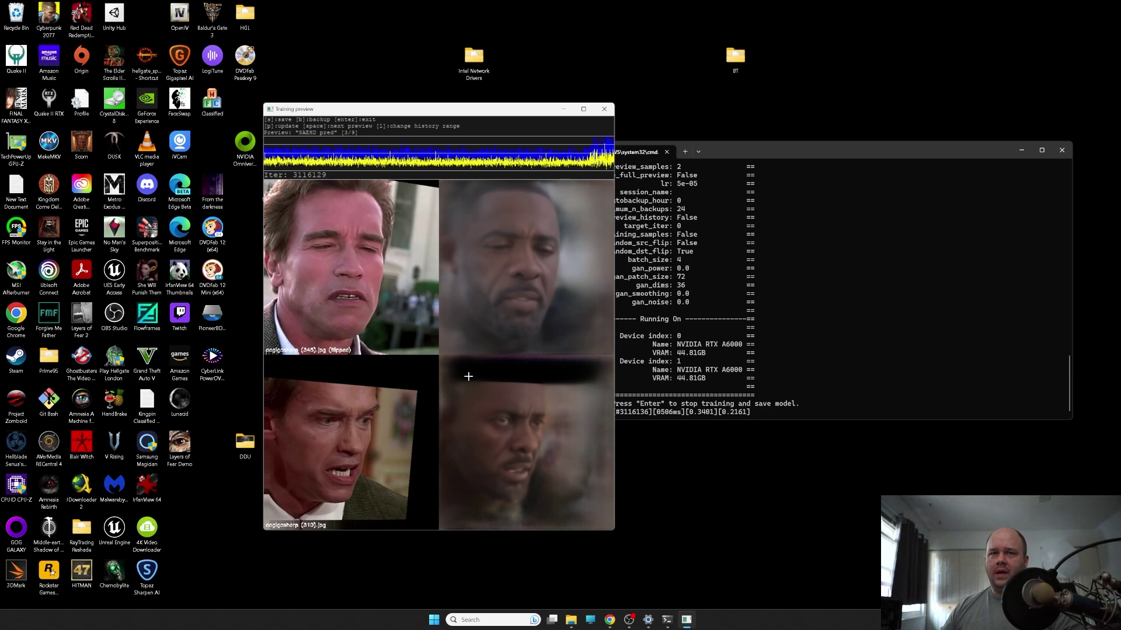
- Bring the Training preview back to the front while training continues past iteration 3127000
click(667, 496)
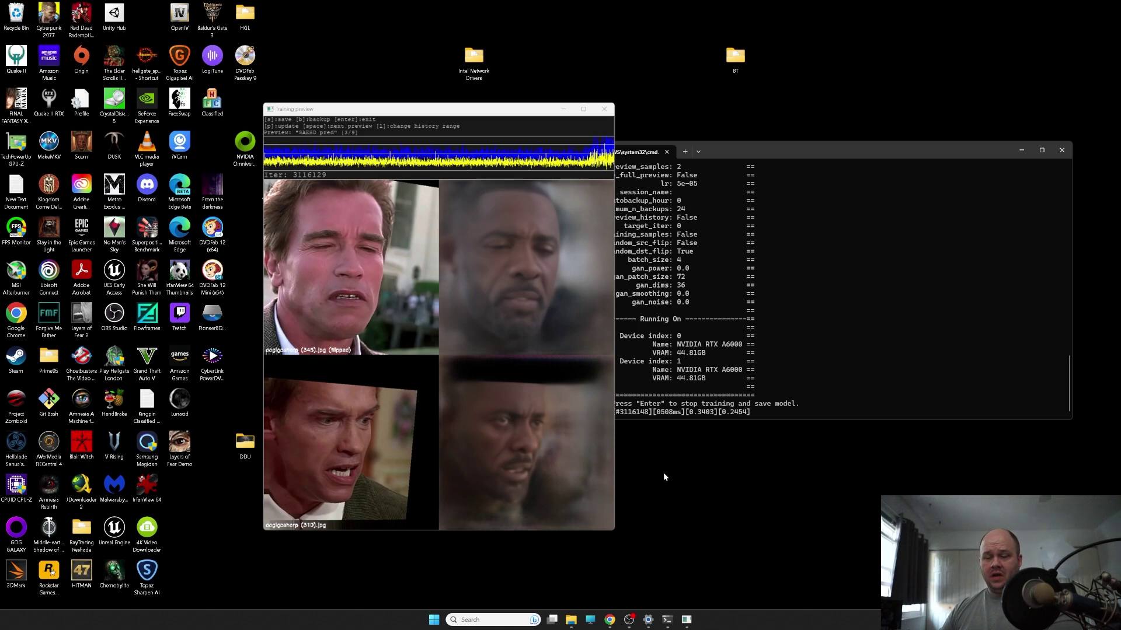
click(517, 417)
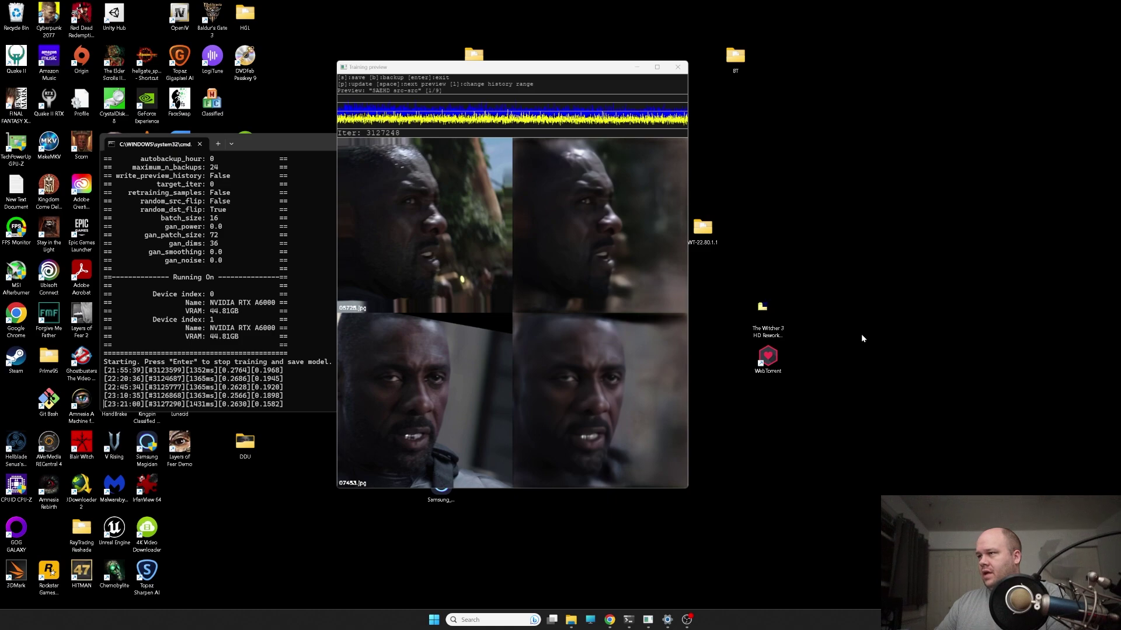
- Bring up the project Explorer window and open workspace > data_src > aligned
click(572, 618)
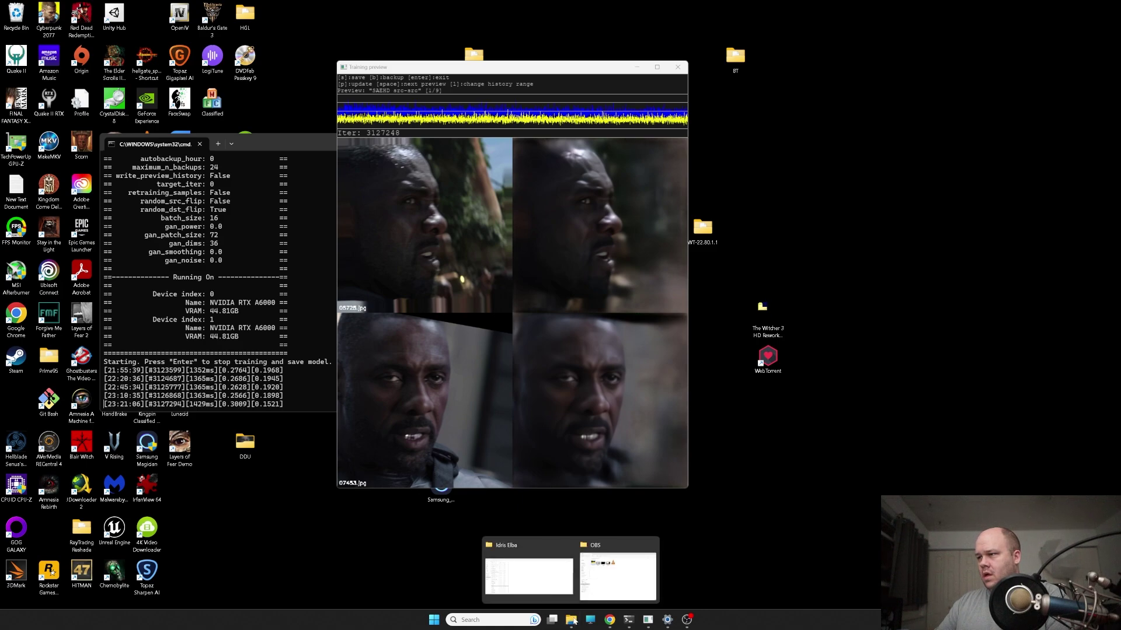
click(528, 575)
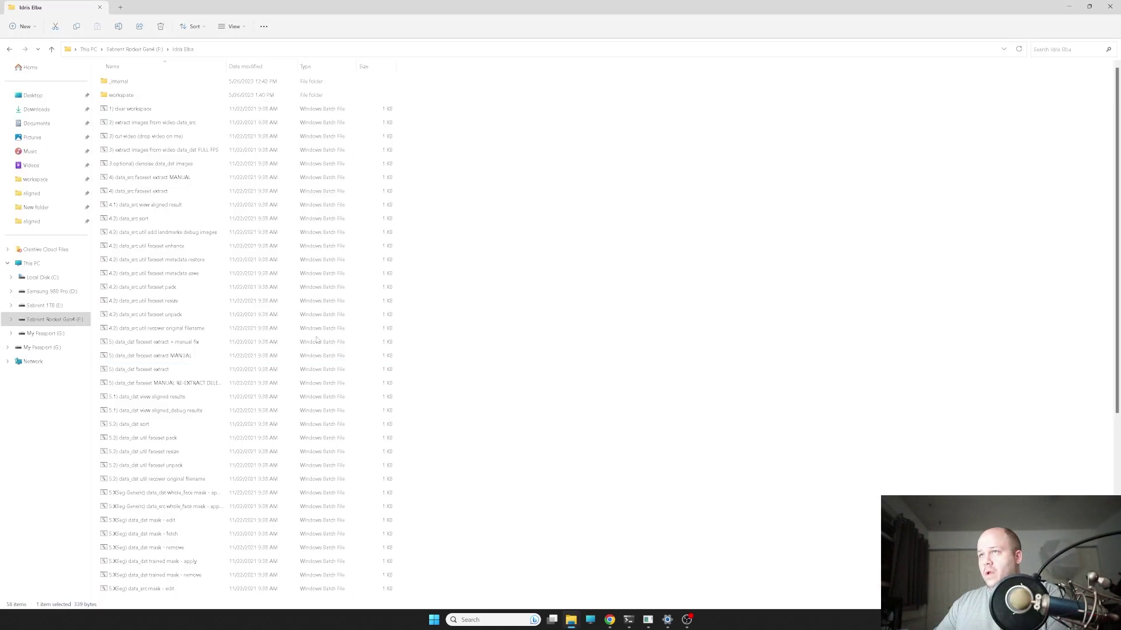
double_click(172, 96)
double_click(168, 85)
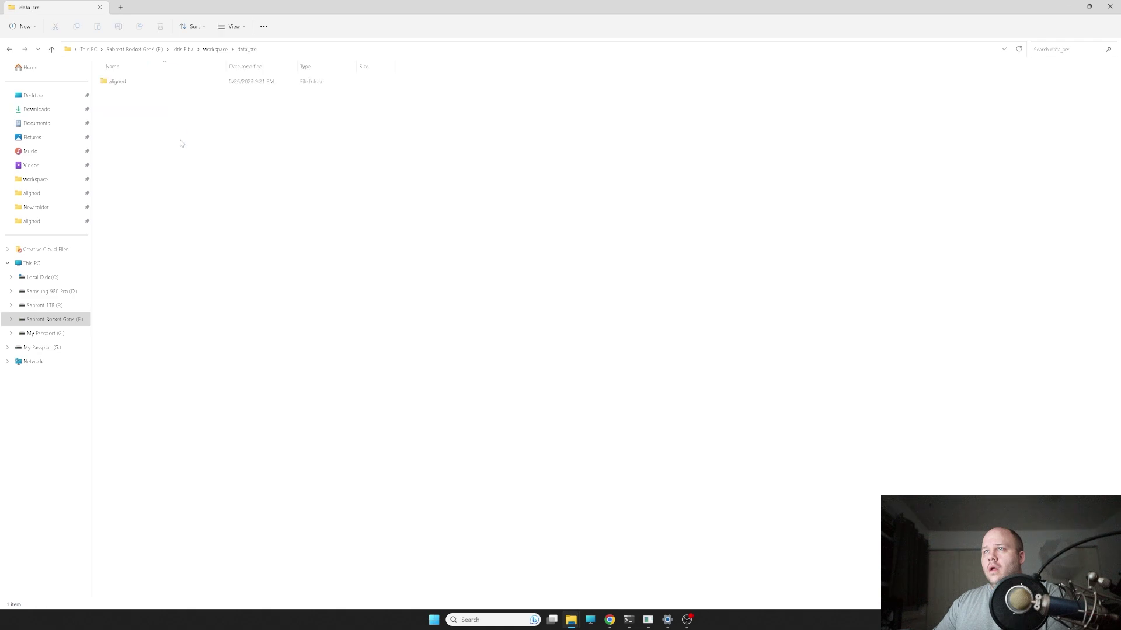
double_click(125, 81)
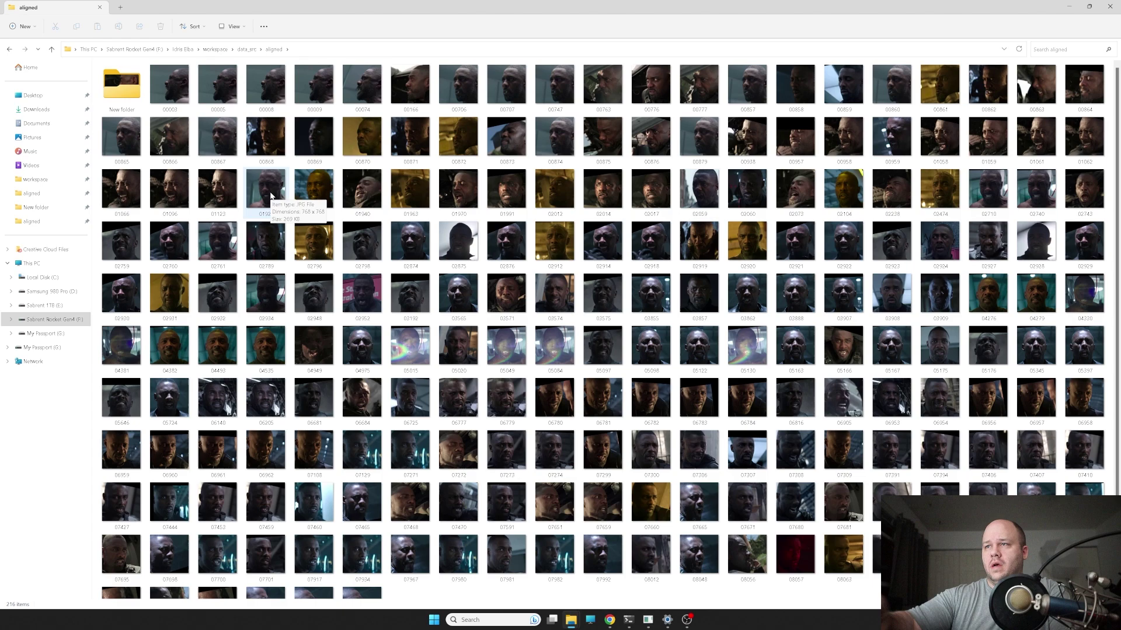
- Preview source face 05084 in Photos, then close it and scroll back up
scroll(328, 316, down, 1)
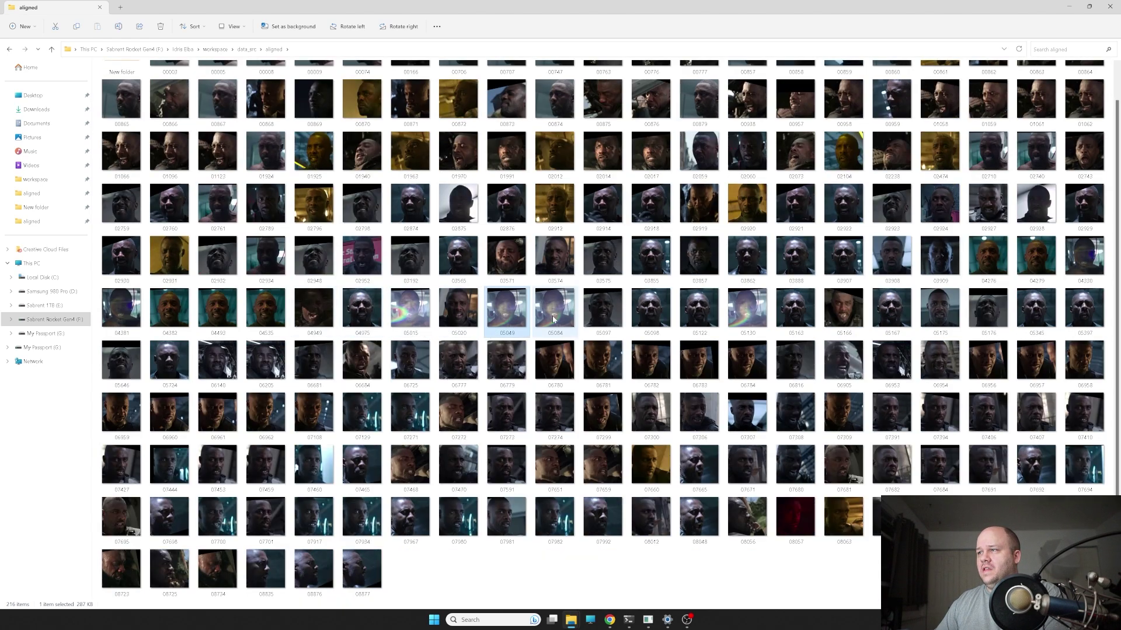
double_click(555, 309)
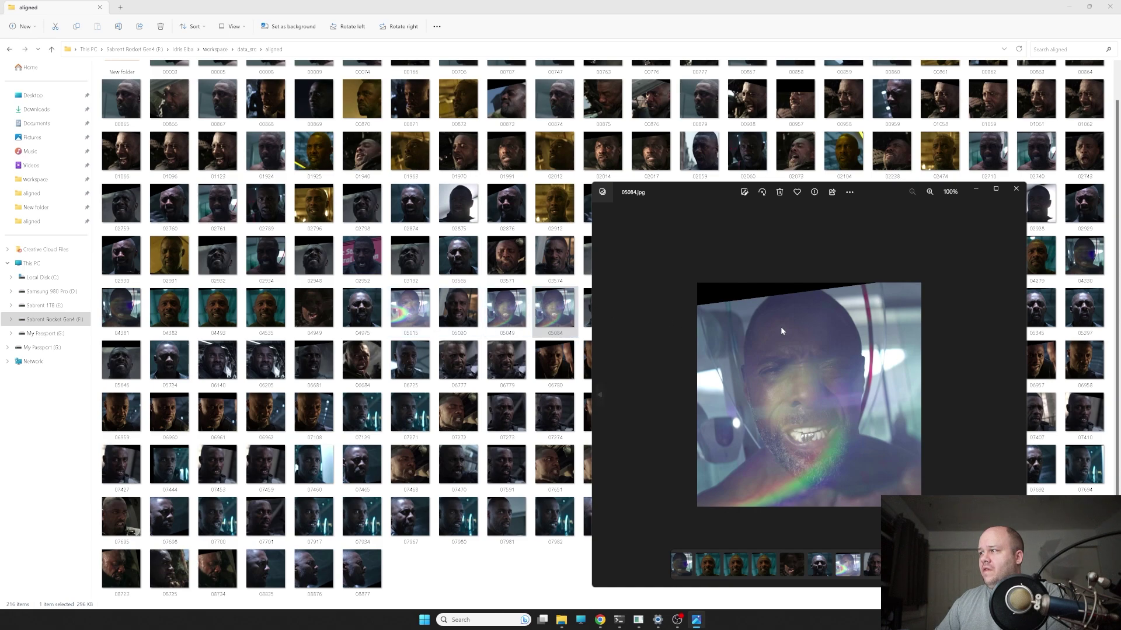
click(1017, 188)
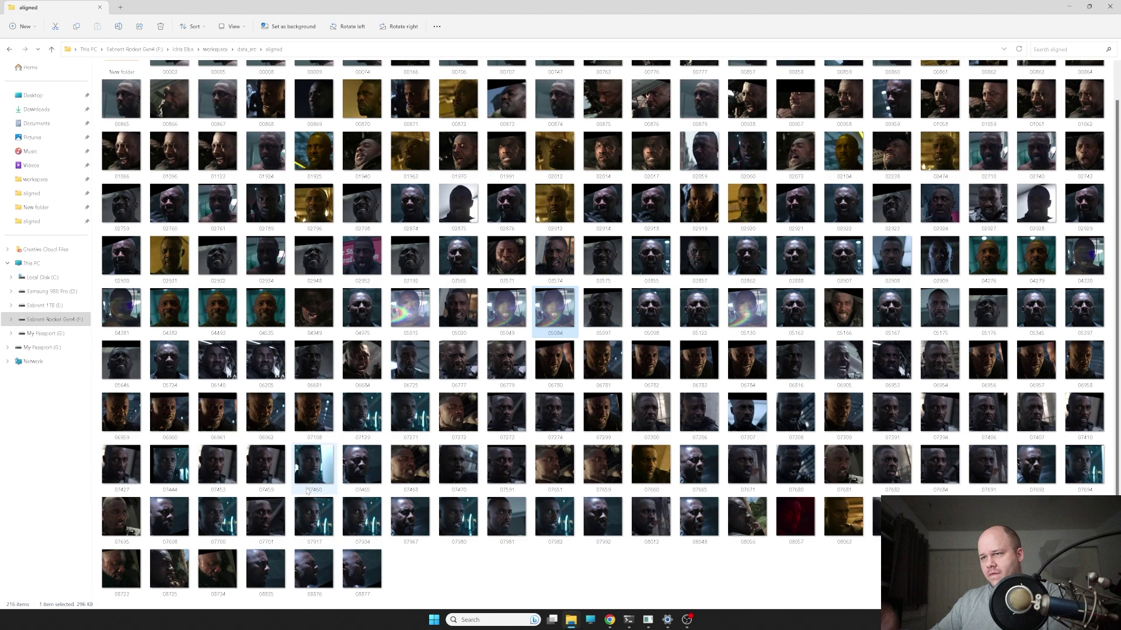
mouse_move(307, 491)
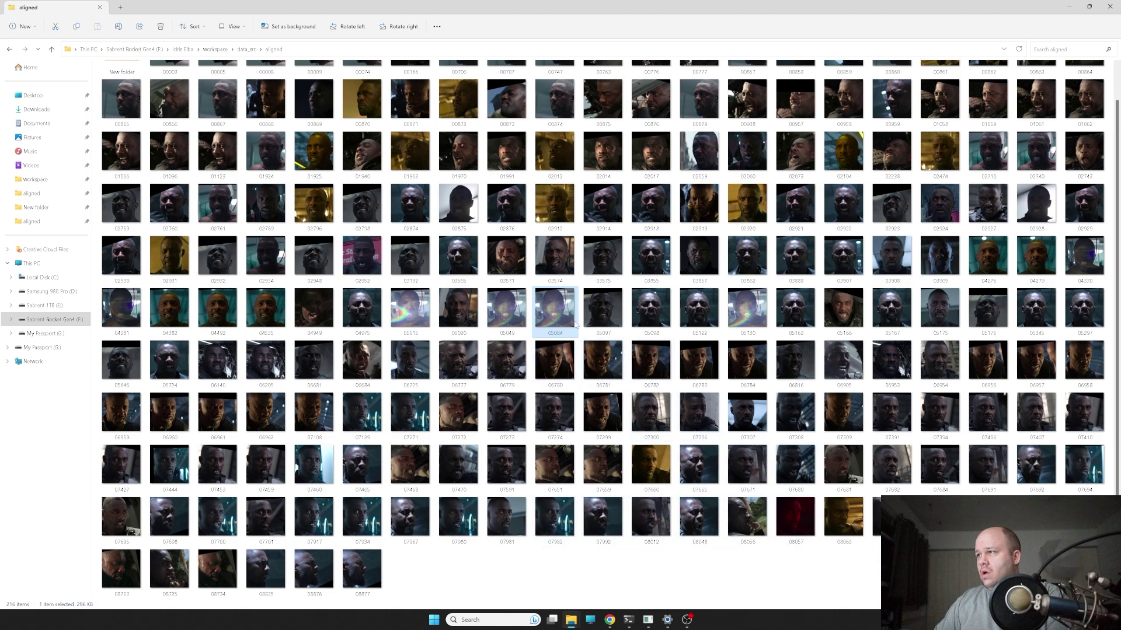
scroll(264, 178, up, 1)
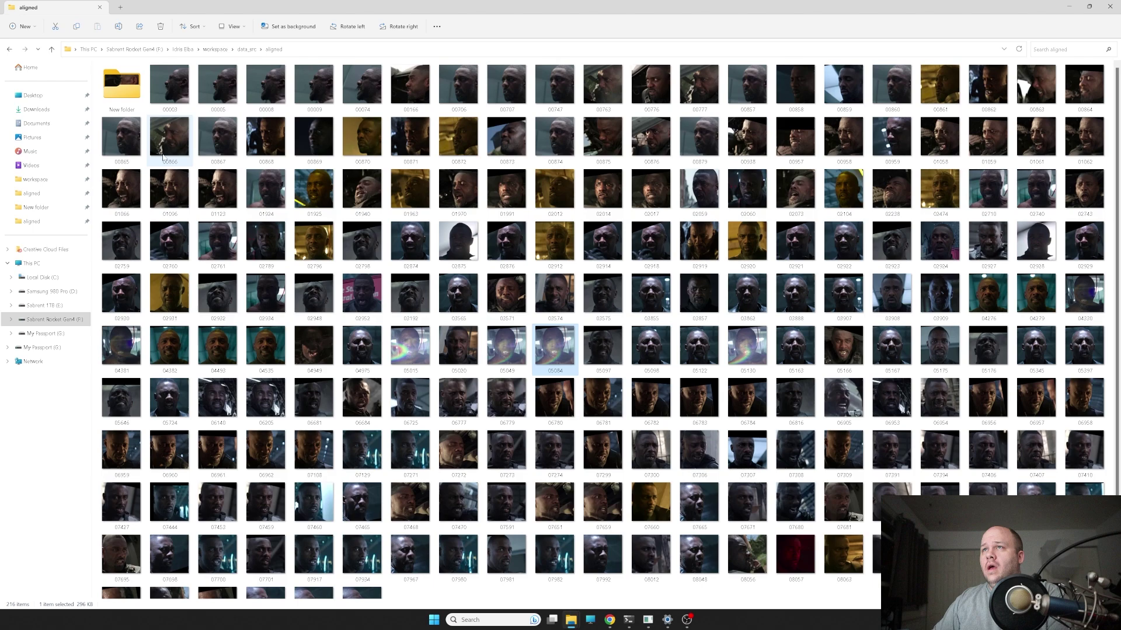
- Open workspace > data_dst > aligned > New folder to view the destination face images
click(214, 49)
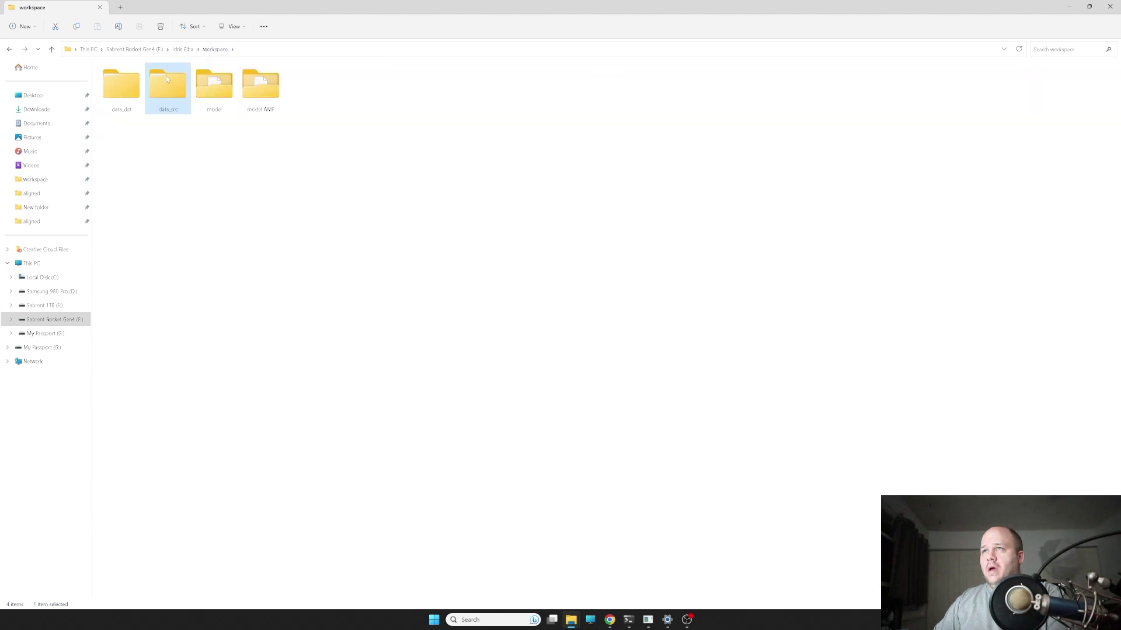
double_click(120, 86)
double_click(130, 85)
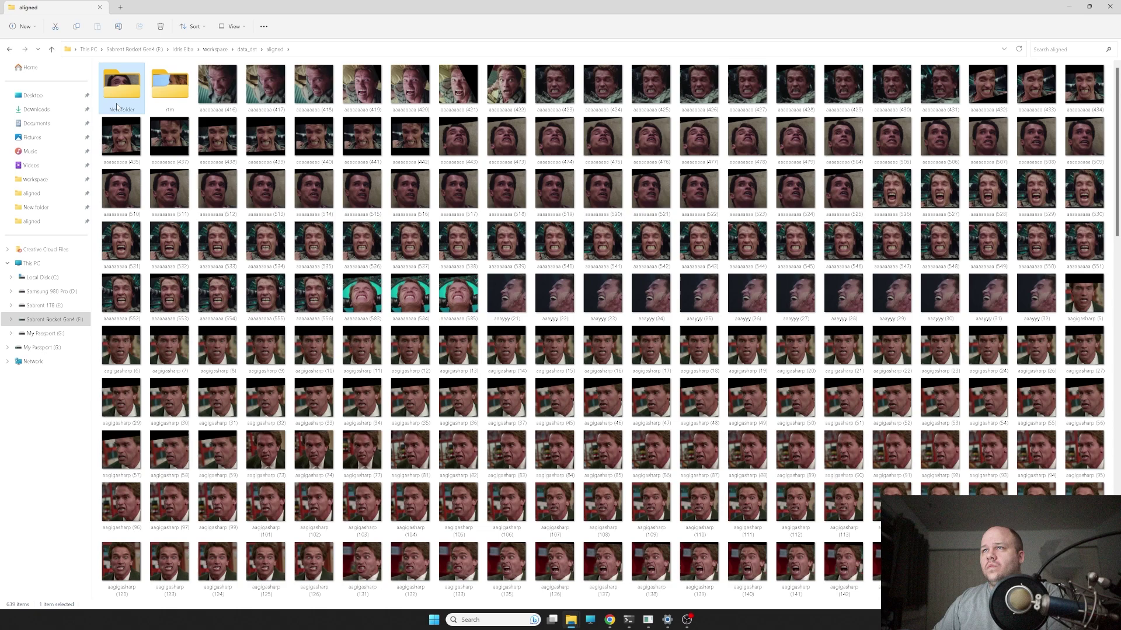
double_click(141, 112)
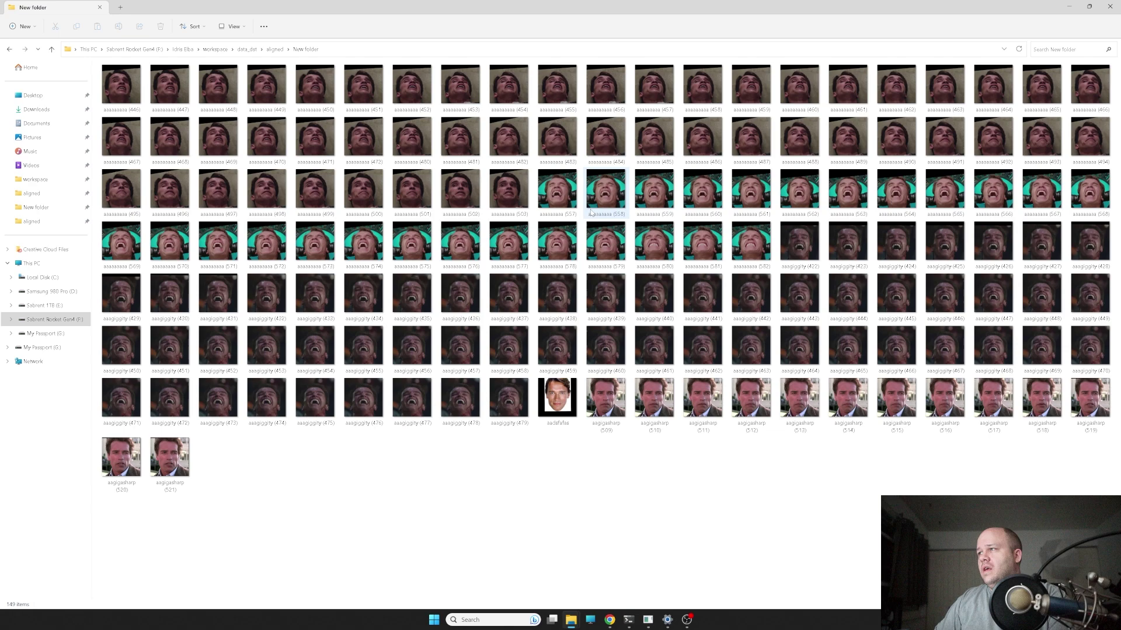
mouse_move(593, 213)
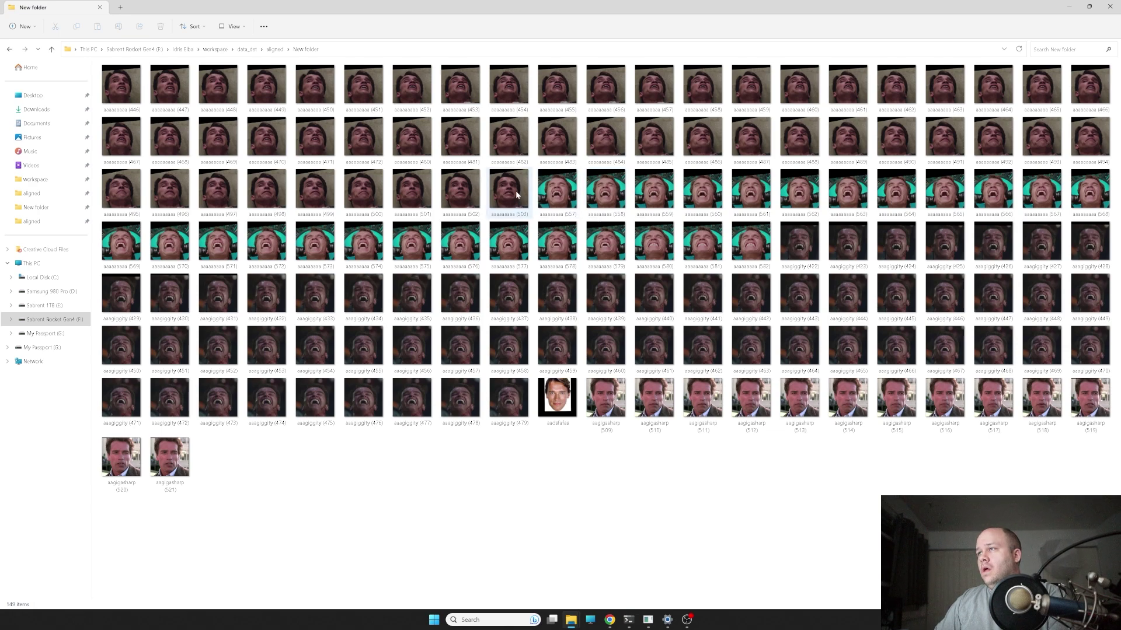
mouse_move(561, 198)
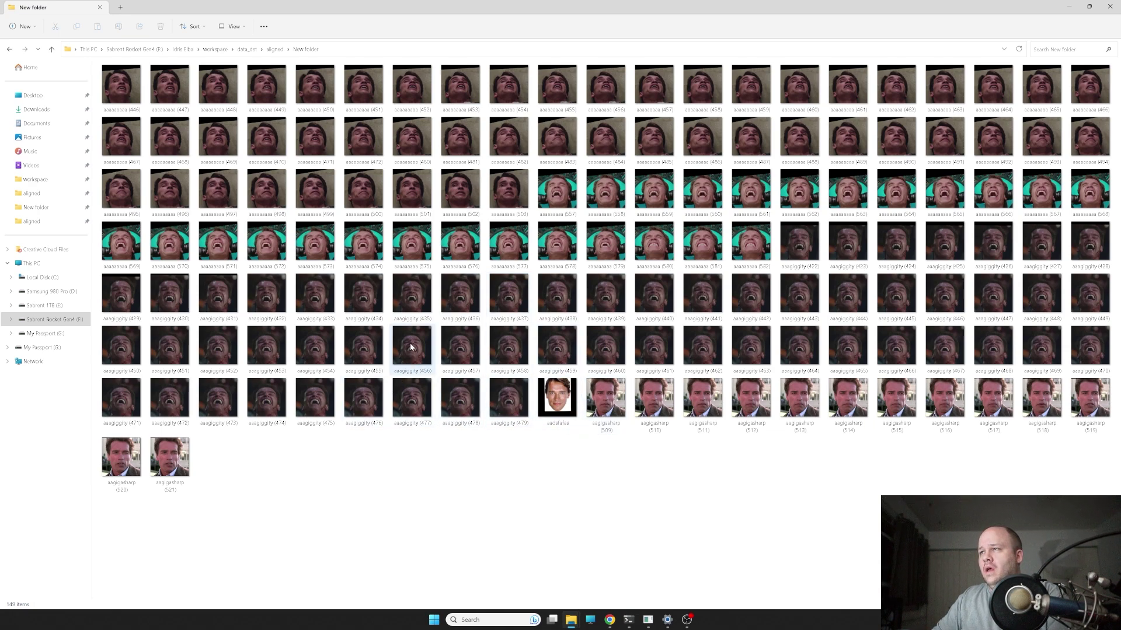
- Go back up to workspace and reopen the data_src > aligned source faces folder
click(9, 49)
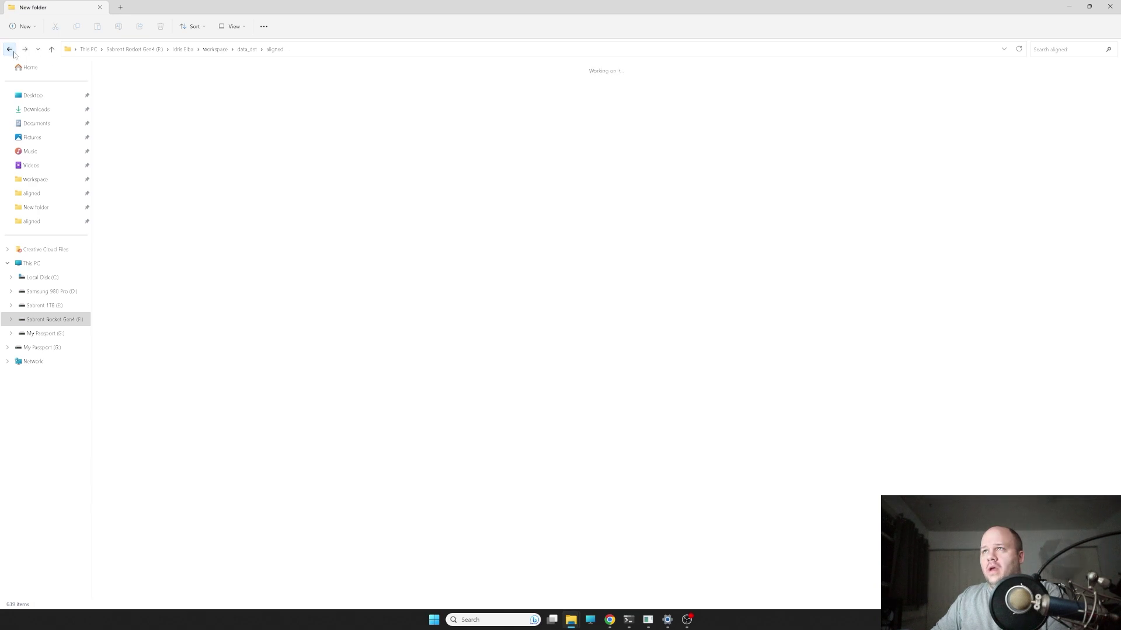
click(10, 49)
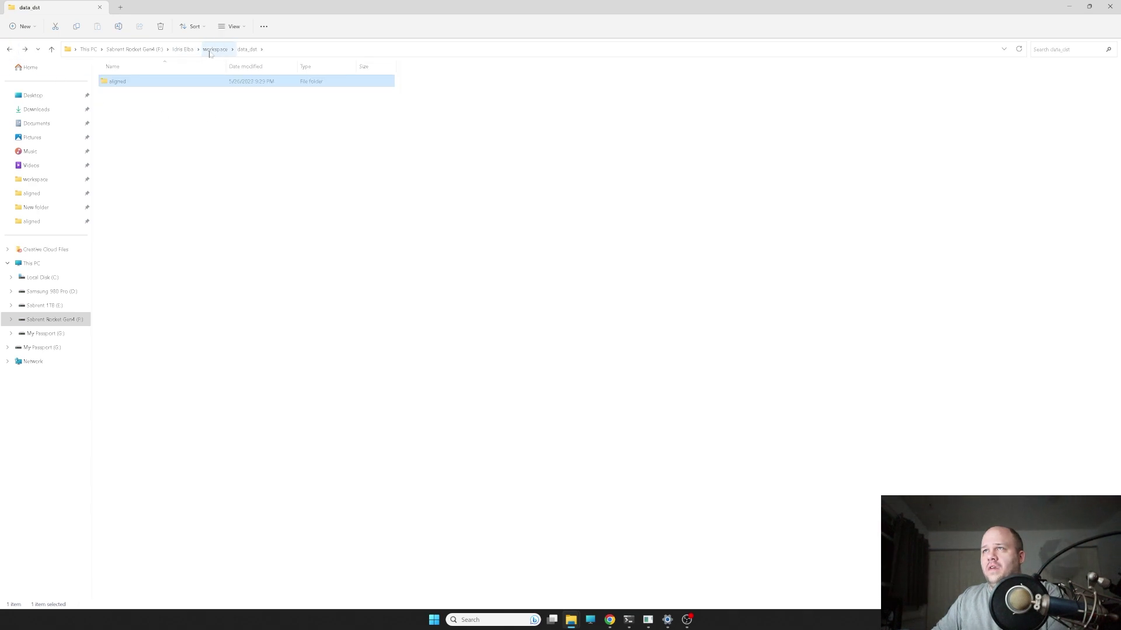
click(215, 49)
double_click(172, 95)
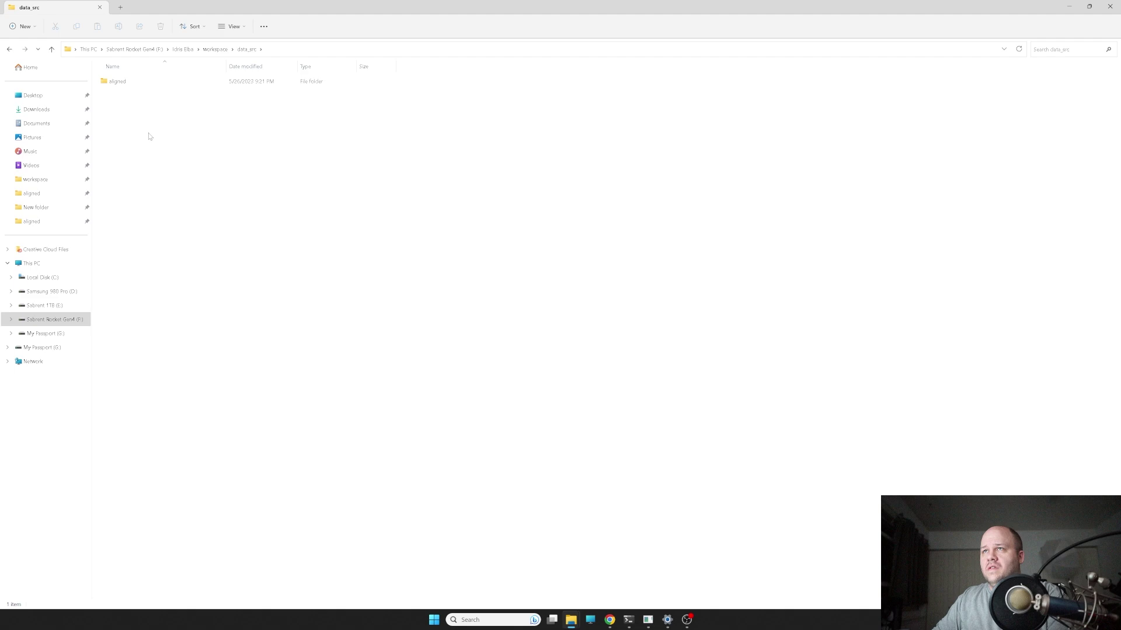
double_click(123, 84)
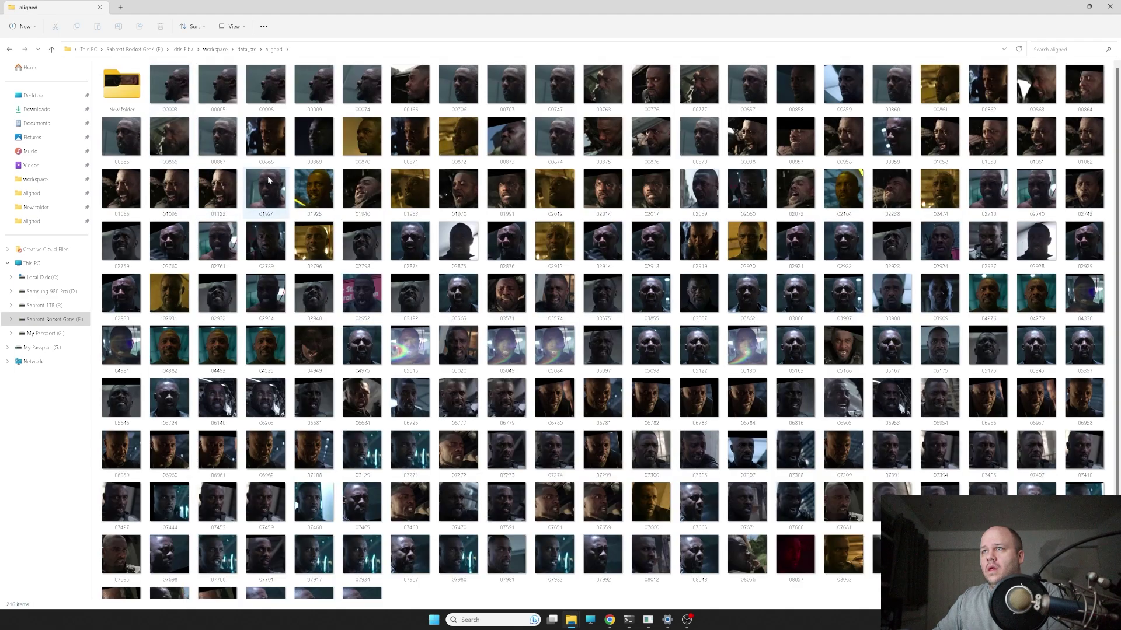
double_click(170, 352)
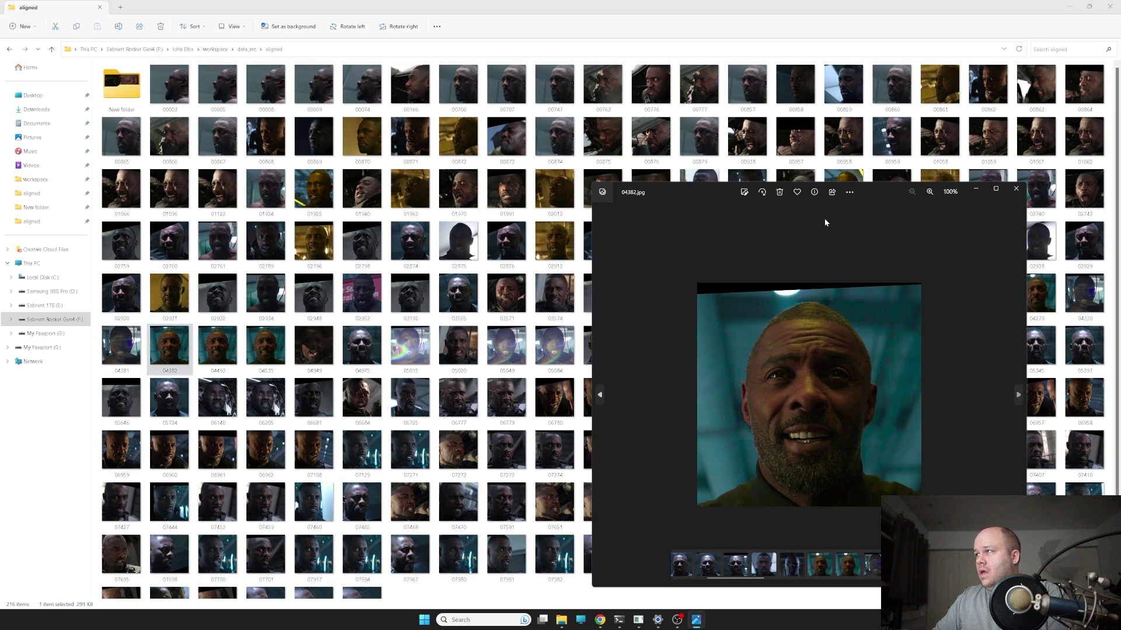
click(993, 191)
scroll(562, 342, up, 5)
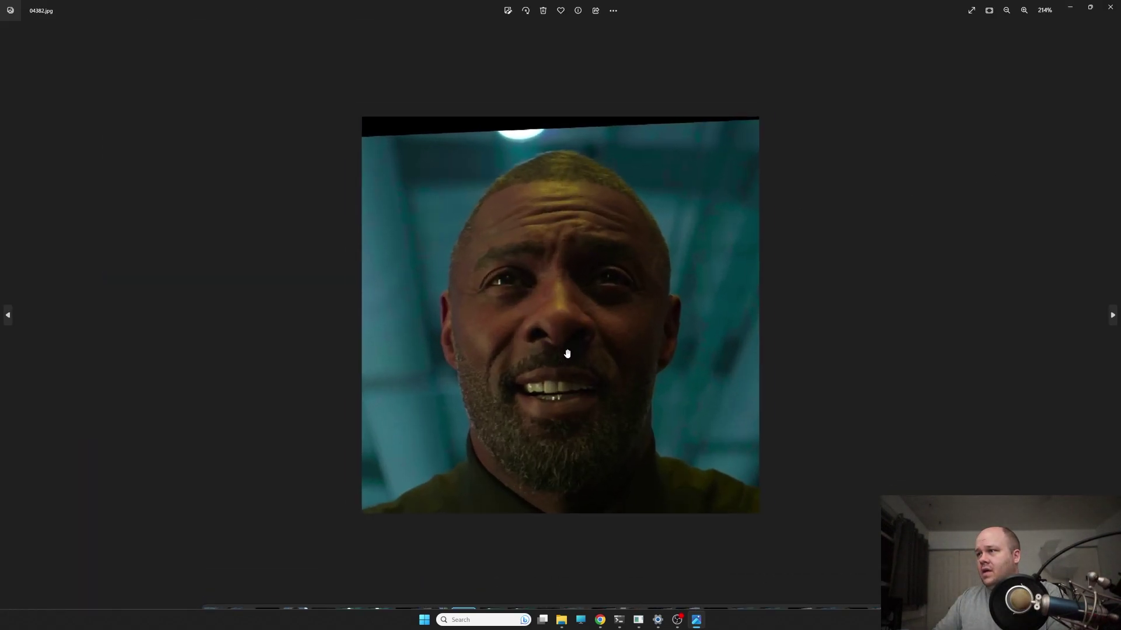
scroll(555, 461, down, 1)
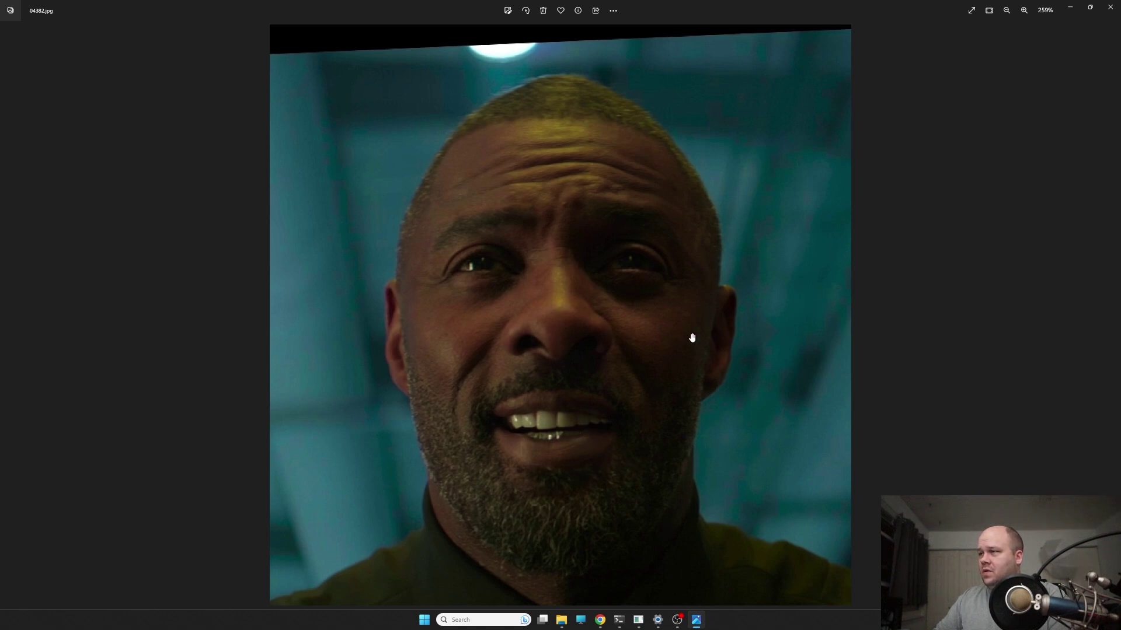
scroll(641, 349, down, 3)
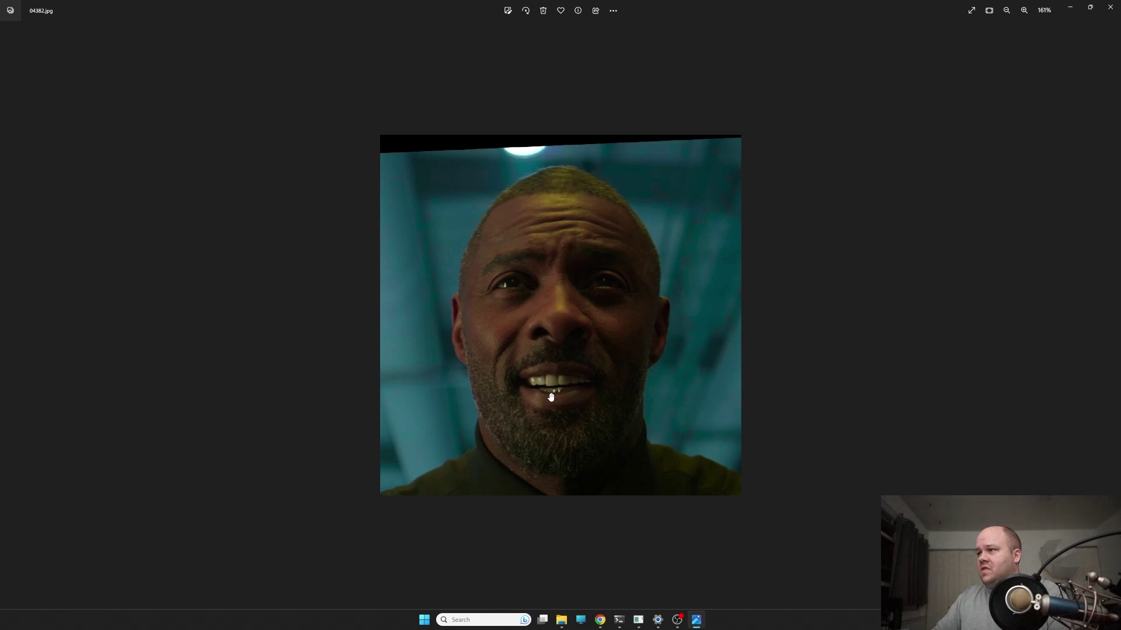
click(1108, 8)
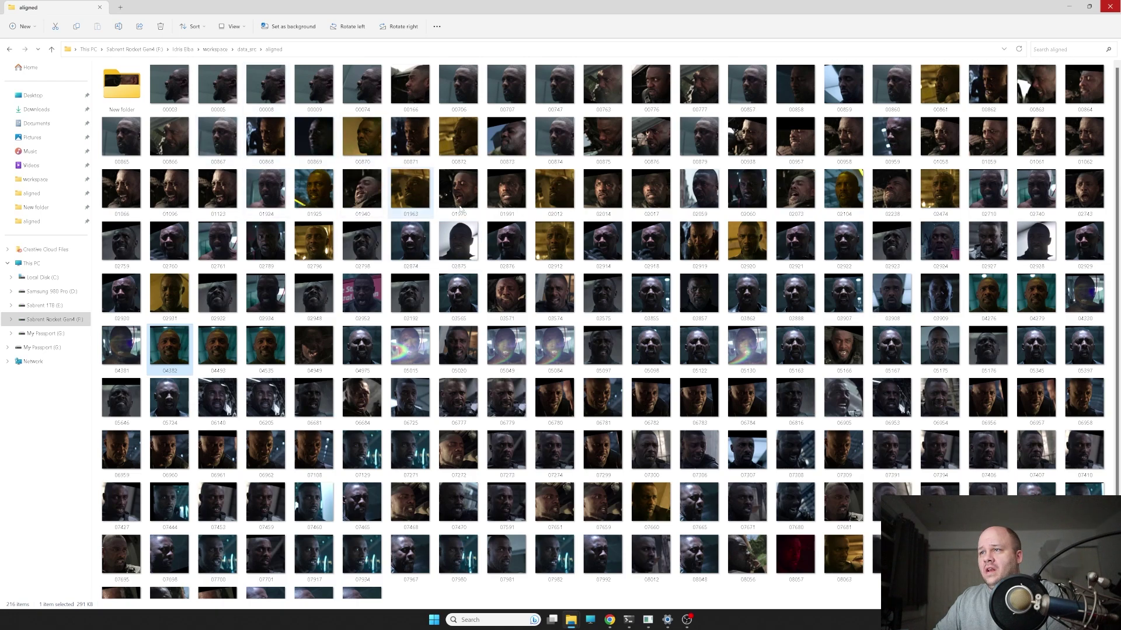
- Minimize the browser and the aligned-faces Explorer window to reveal the training preview at iteration 3127393
scroll(604, 286, down, 1)
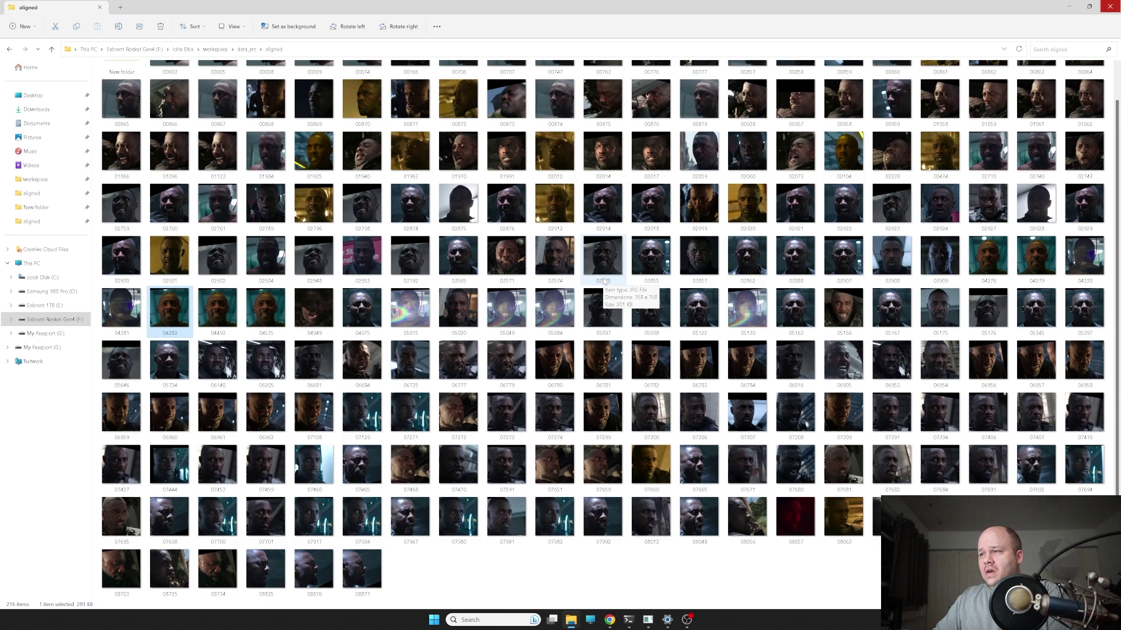
scroll(604, 282, up, 1)
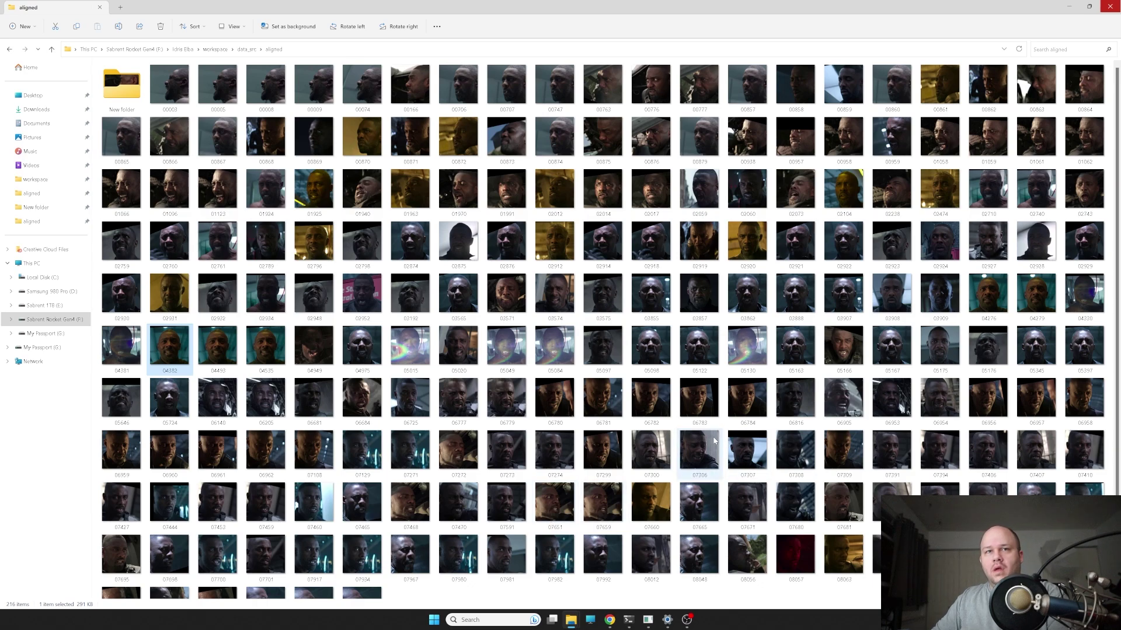
click(609, 621)
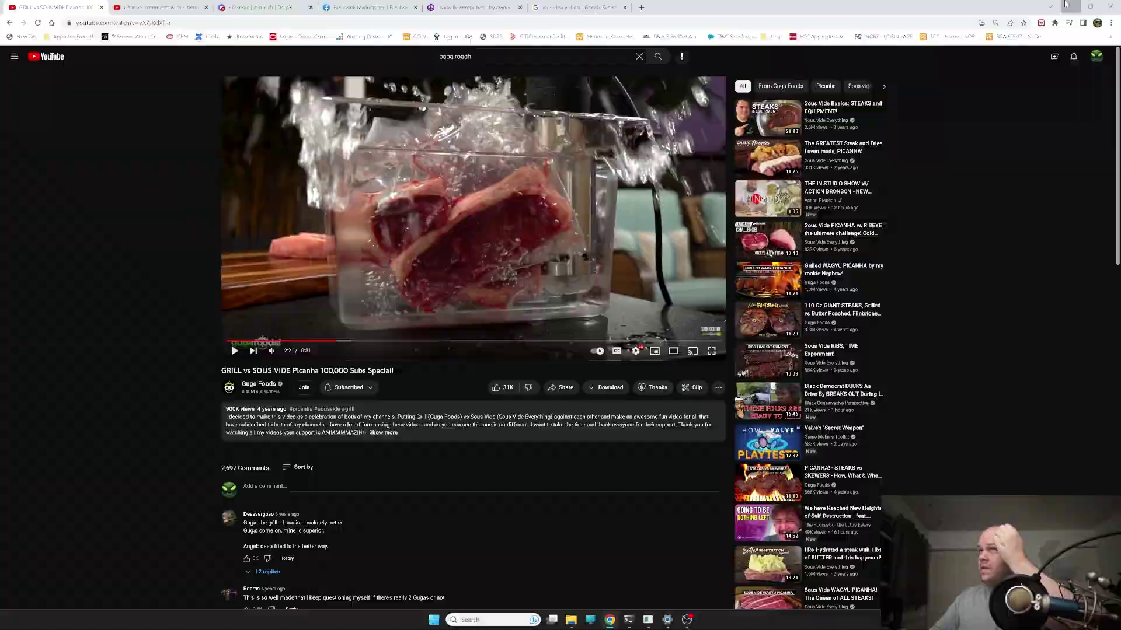
click(1070, 7)
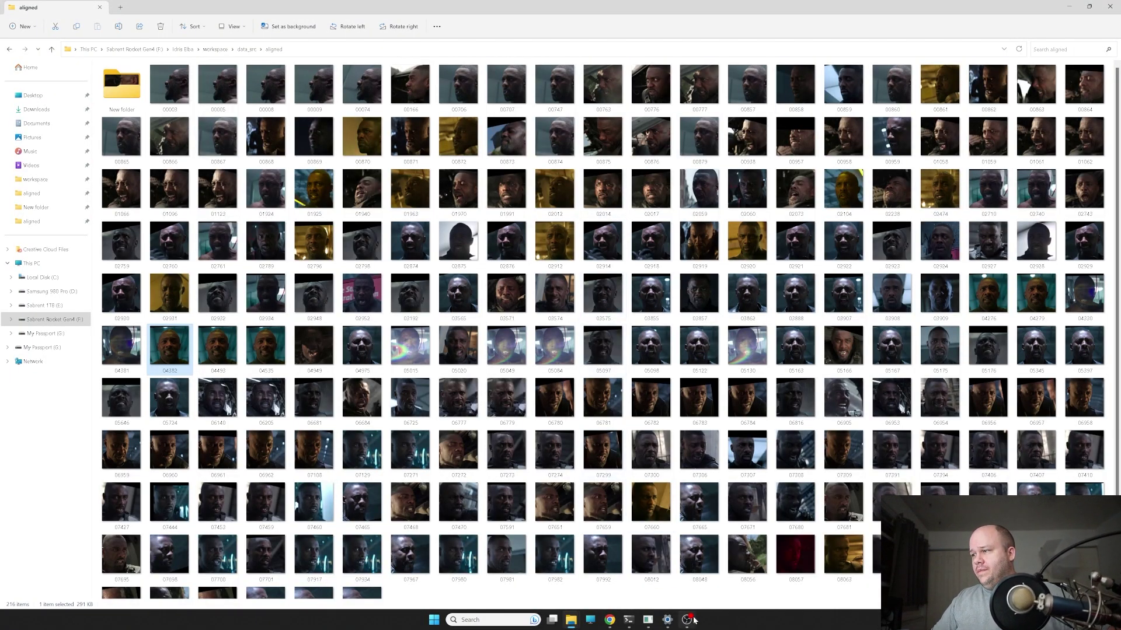
click(1068, 6)
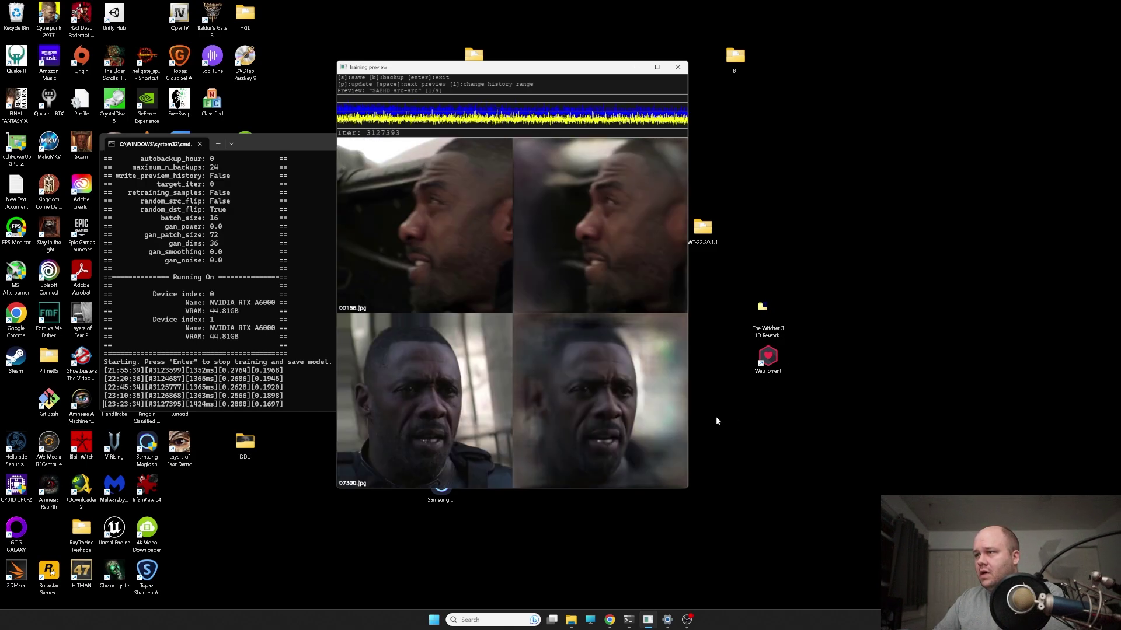
- Refresh the training preview samples three times with P, then switch to the dst-dst view
key(p)
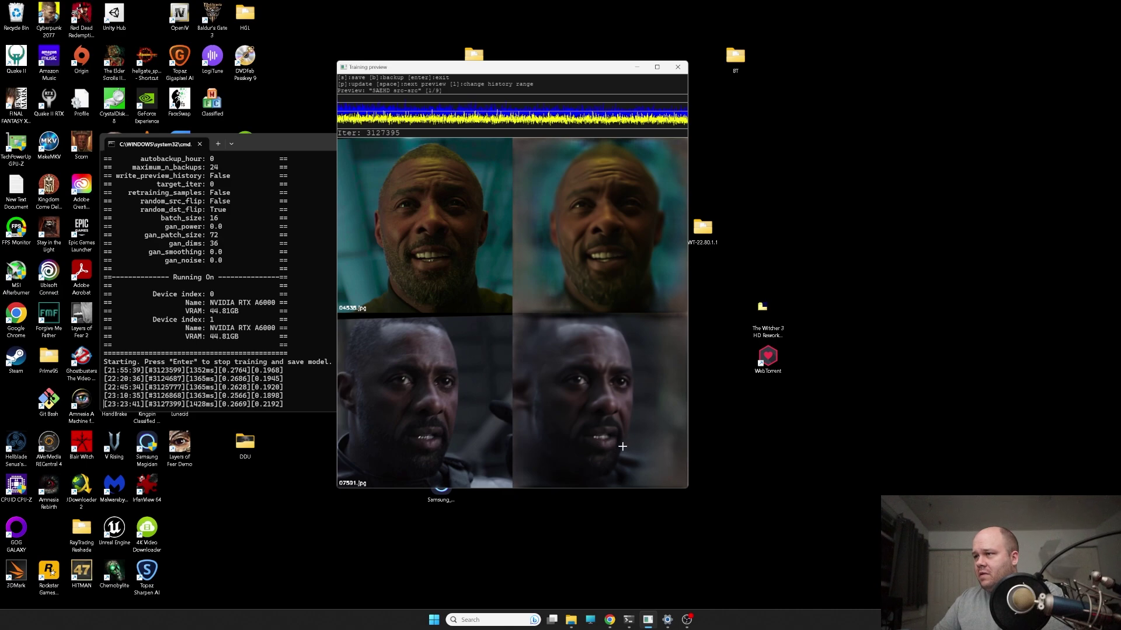
key(p)
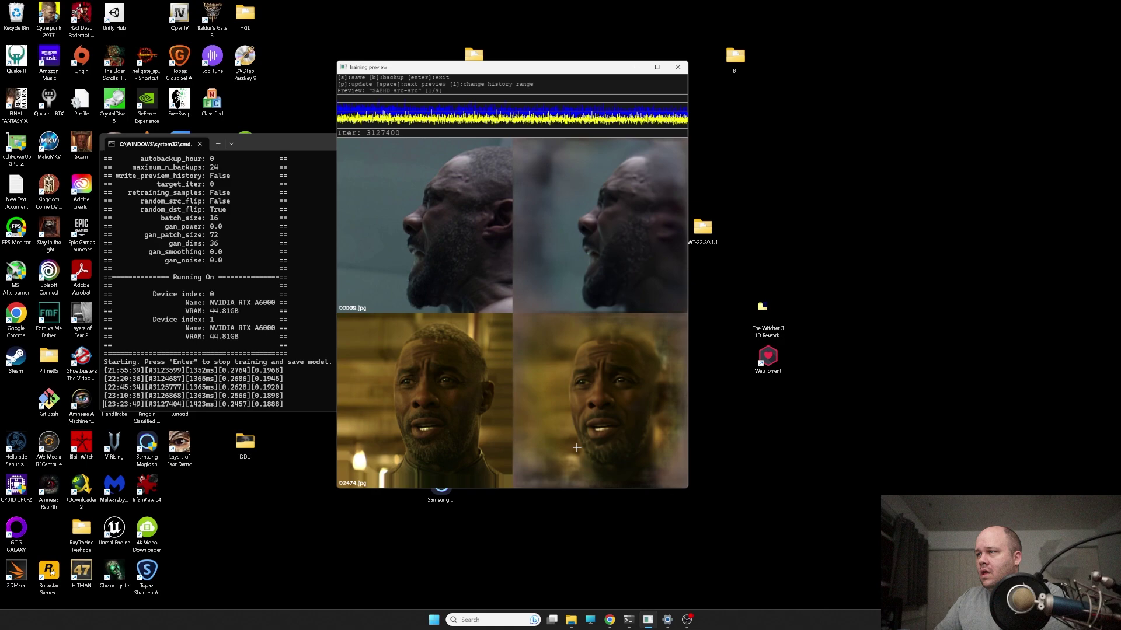
key(p)
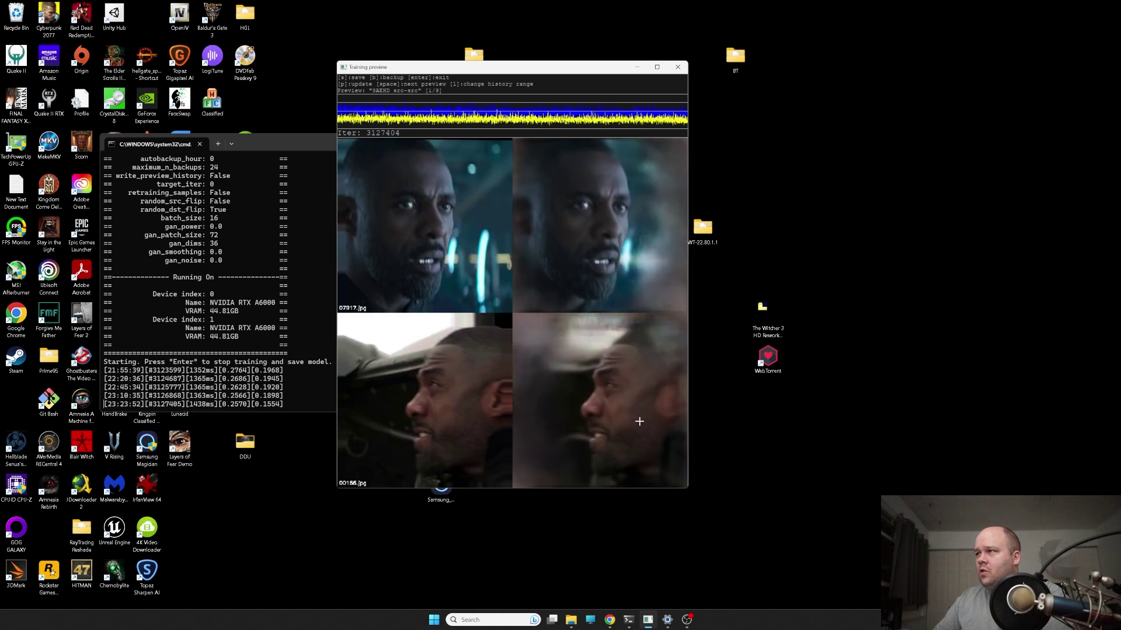
key(space)
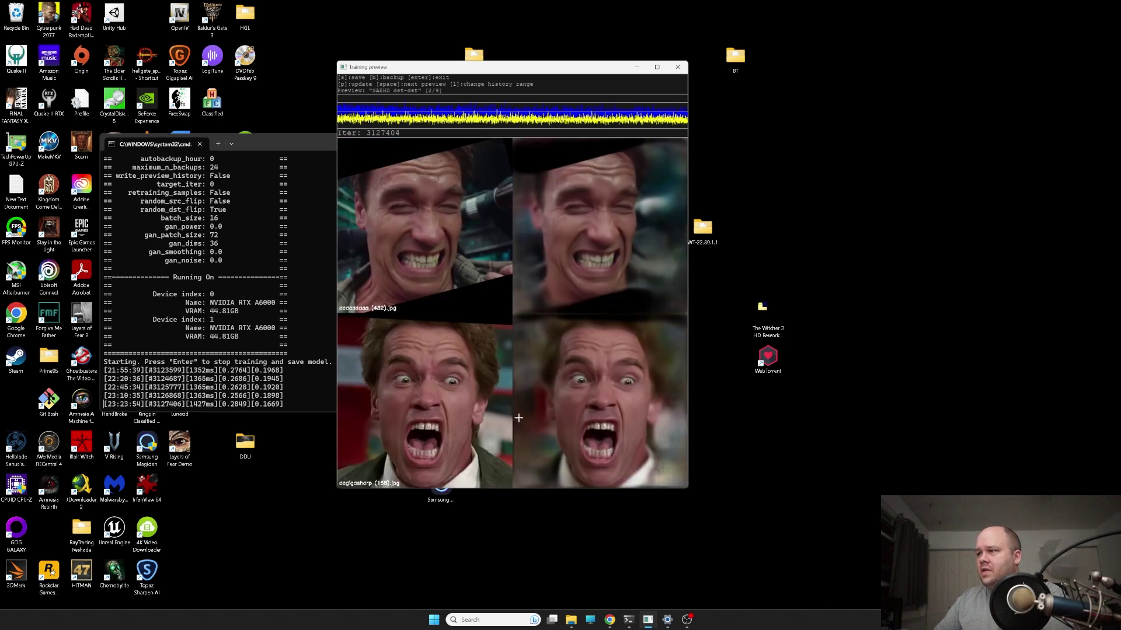
- Switch to the SAEHD pred view, refresh swap predictions three times, then move to warped src-src
key(space)
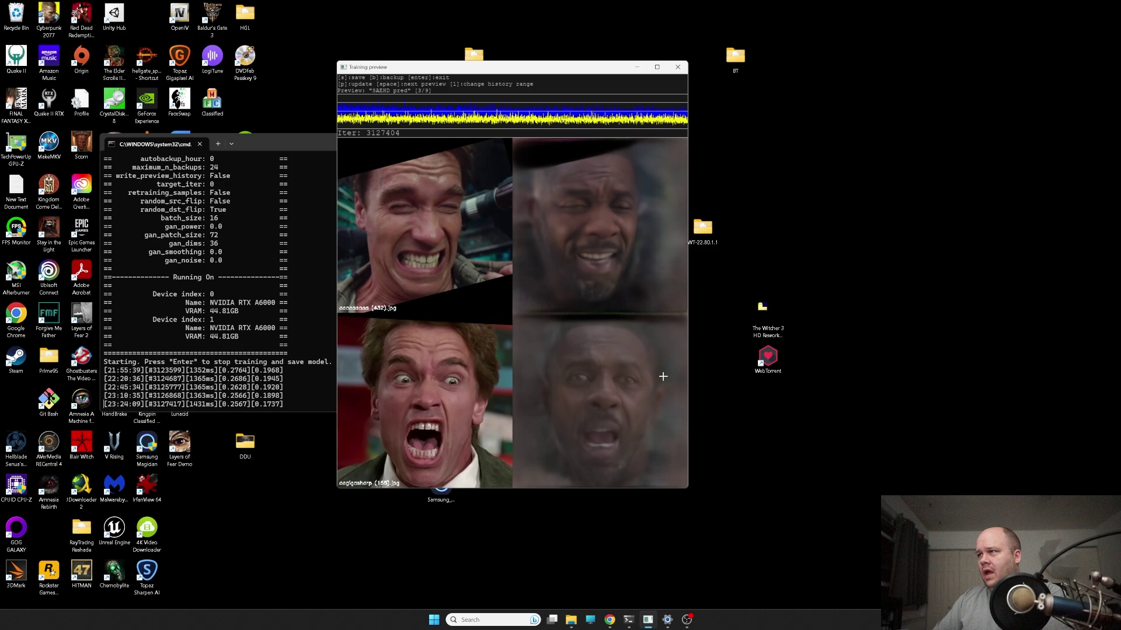
key(p)
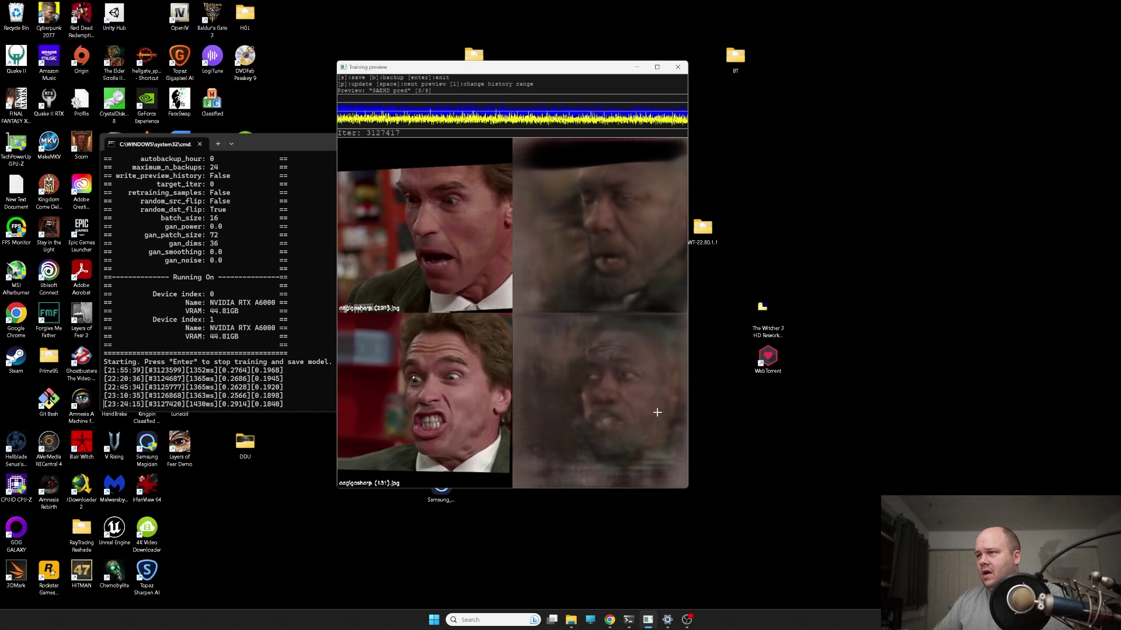
key(p)
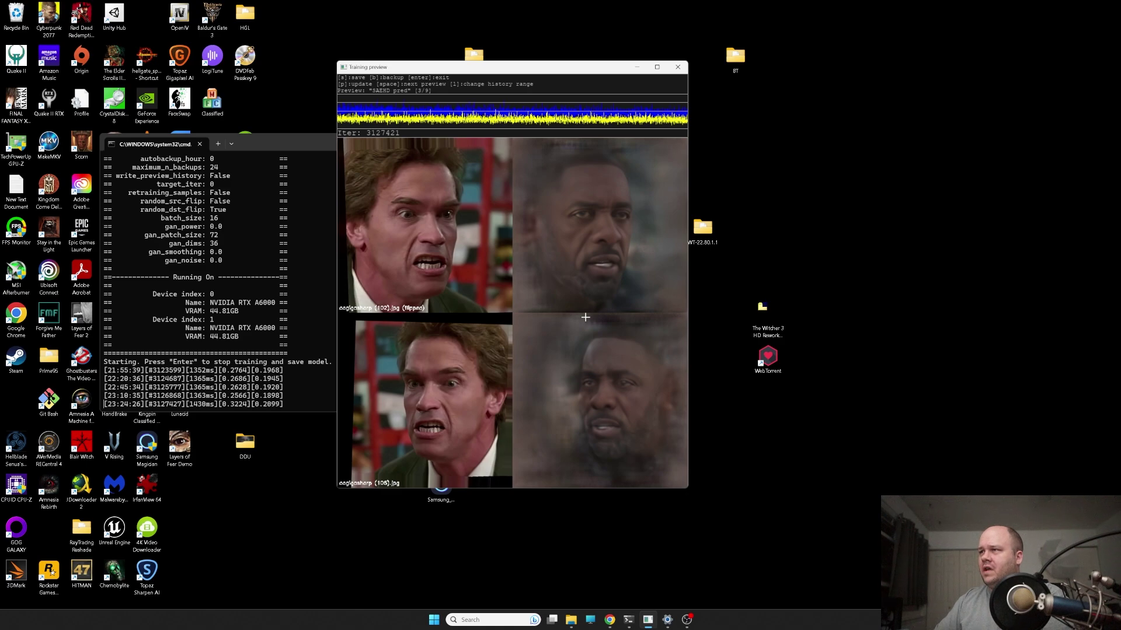
key(p)
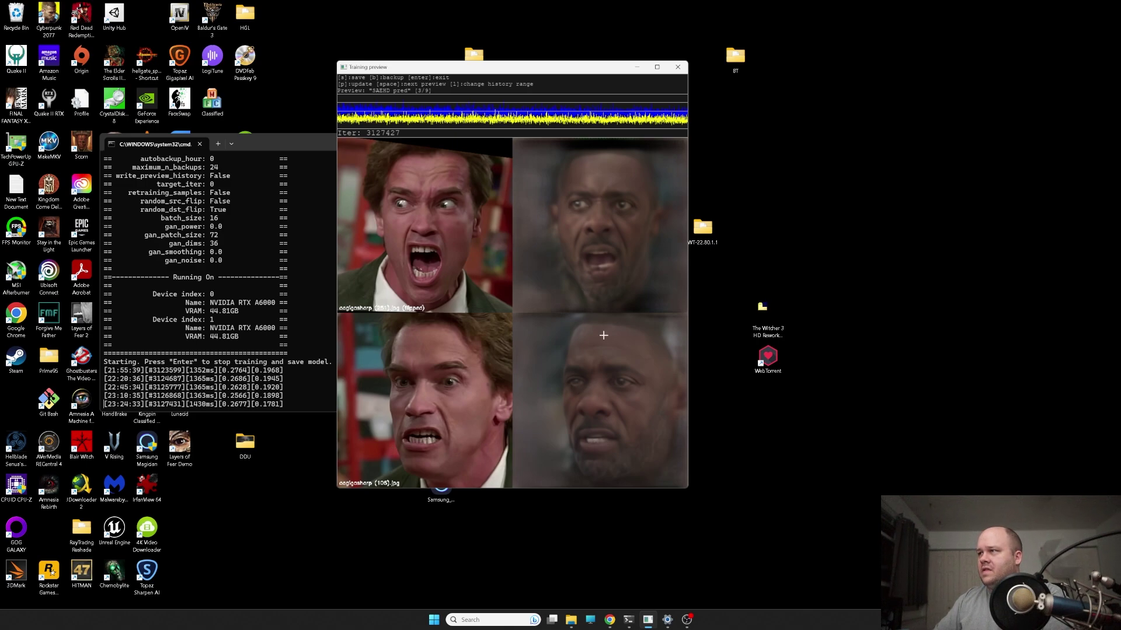
key(space)
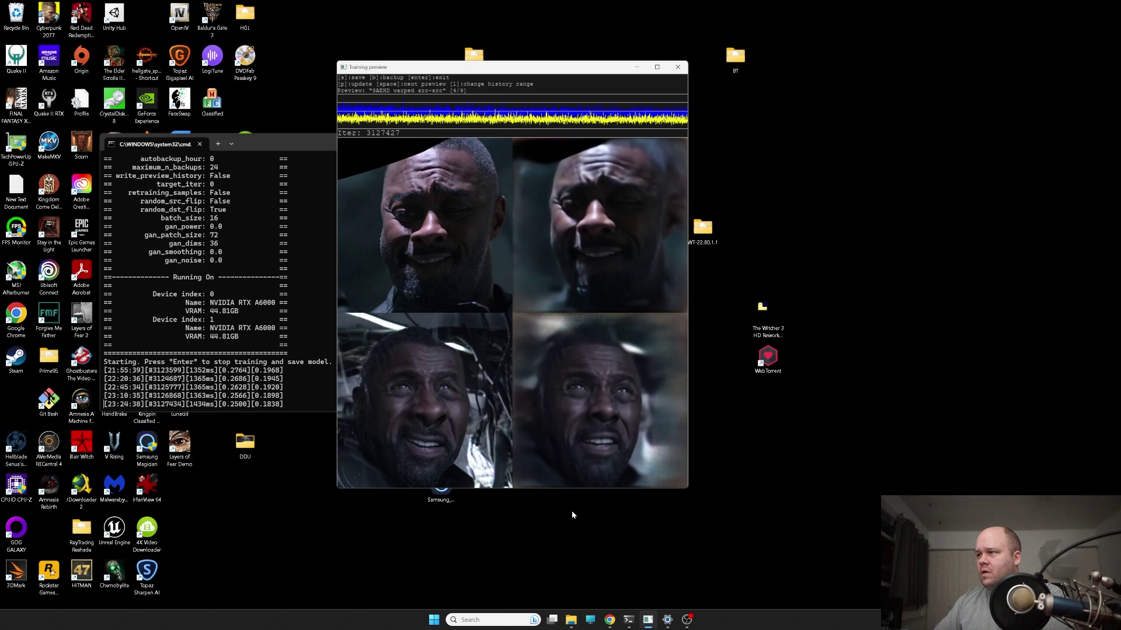
- Refresh warped src-src samples, then cycle through warped pred and masked views back to src-src
key(p)
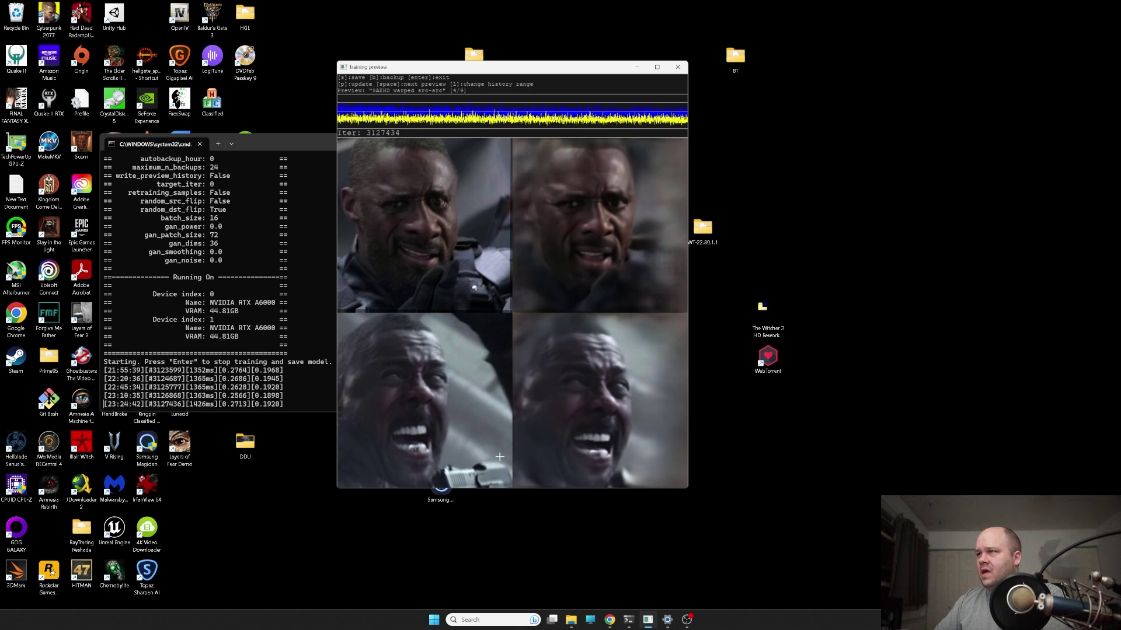
key(space)
key(space)
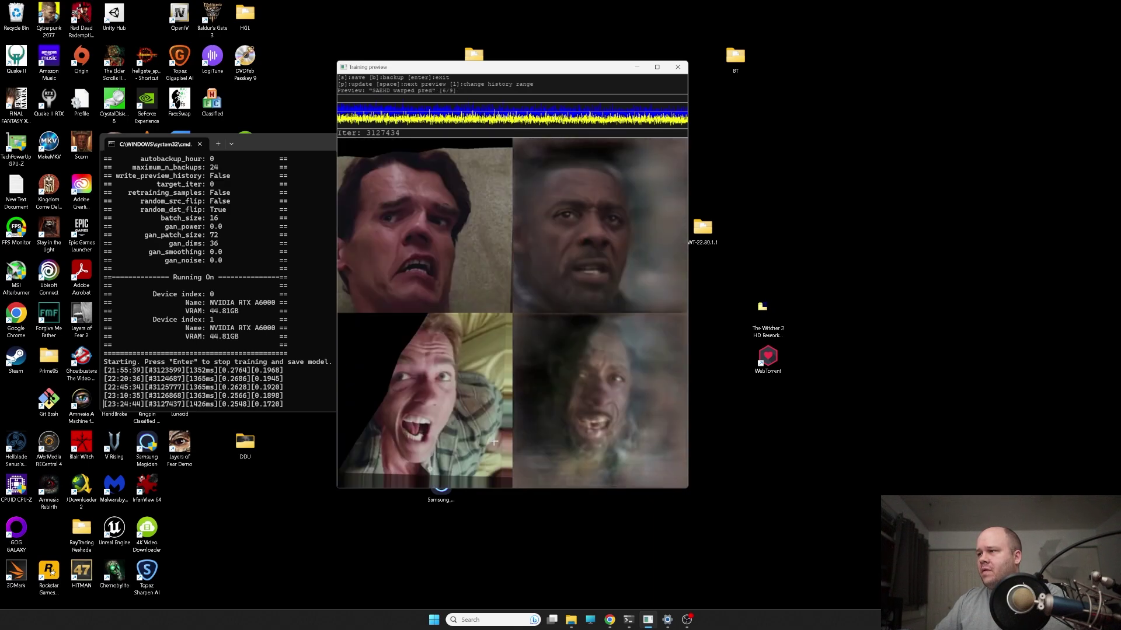
key(space)
key(space)
key(space)
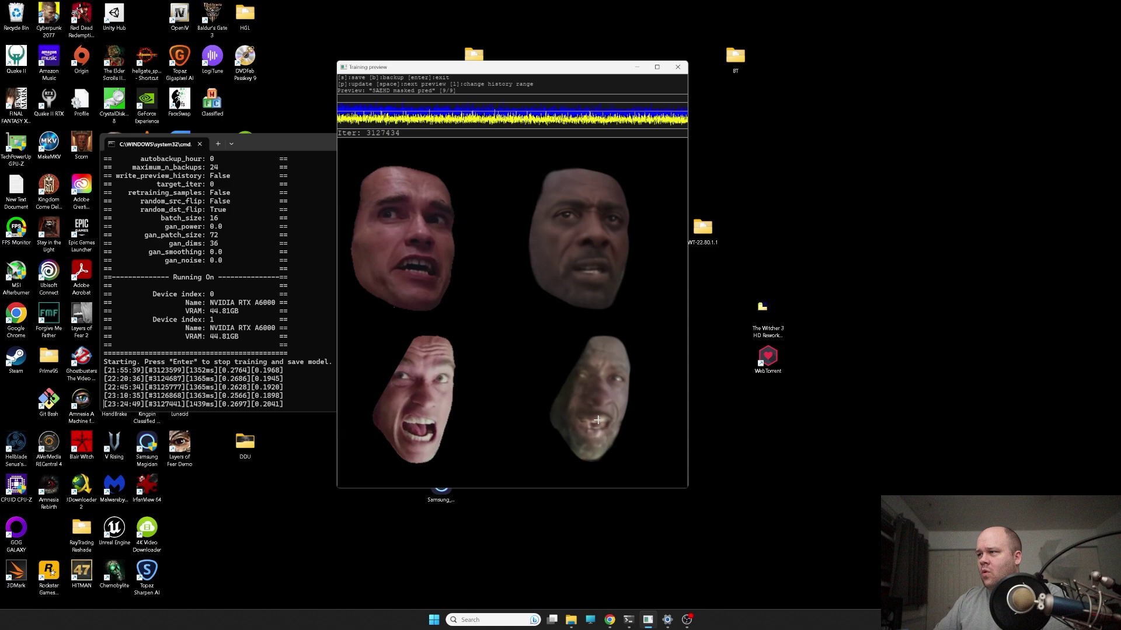
key(space)
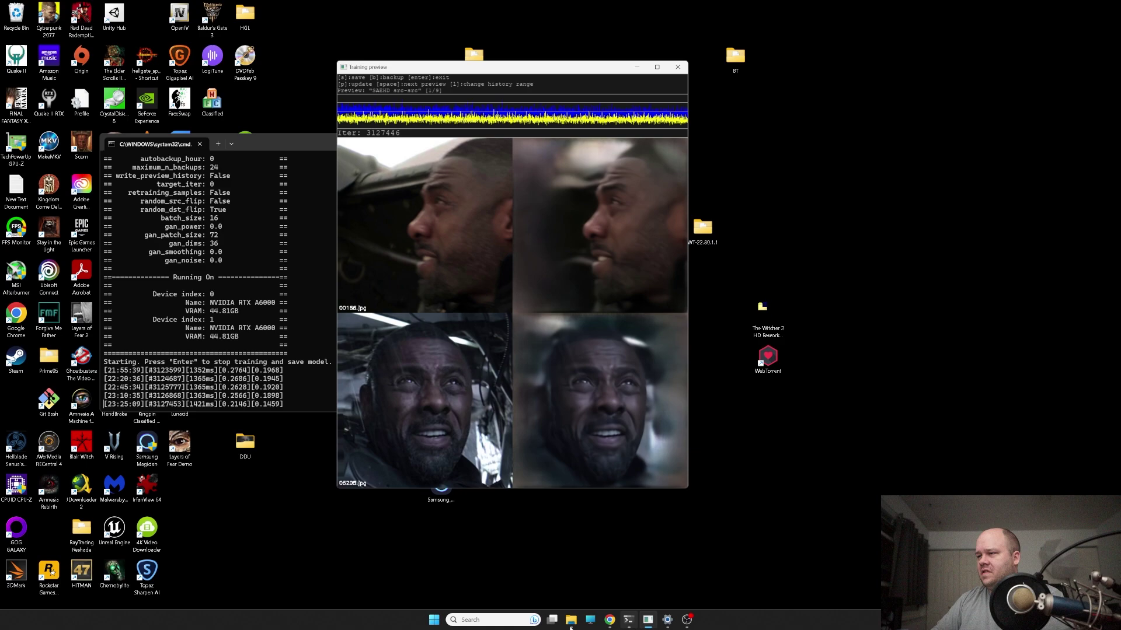
- Restore Explorer, open workspace > data_dst > aligned, and scroll through the 639 destination face thumbnails
mouse_move(571, 625)
click(528, 563)
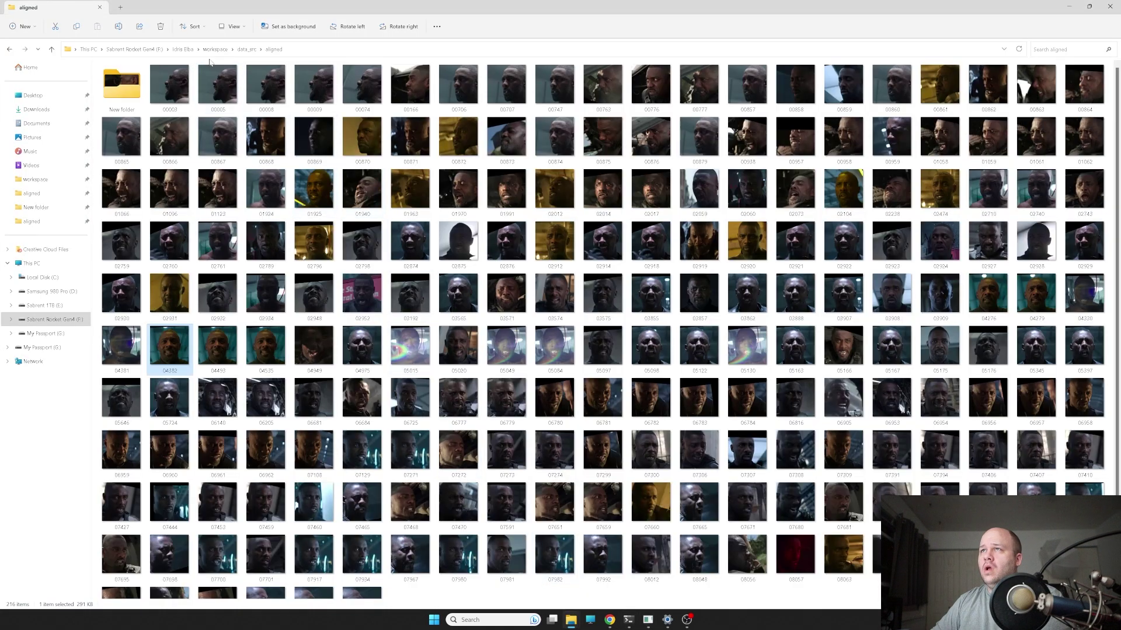
click(182, 49)
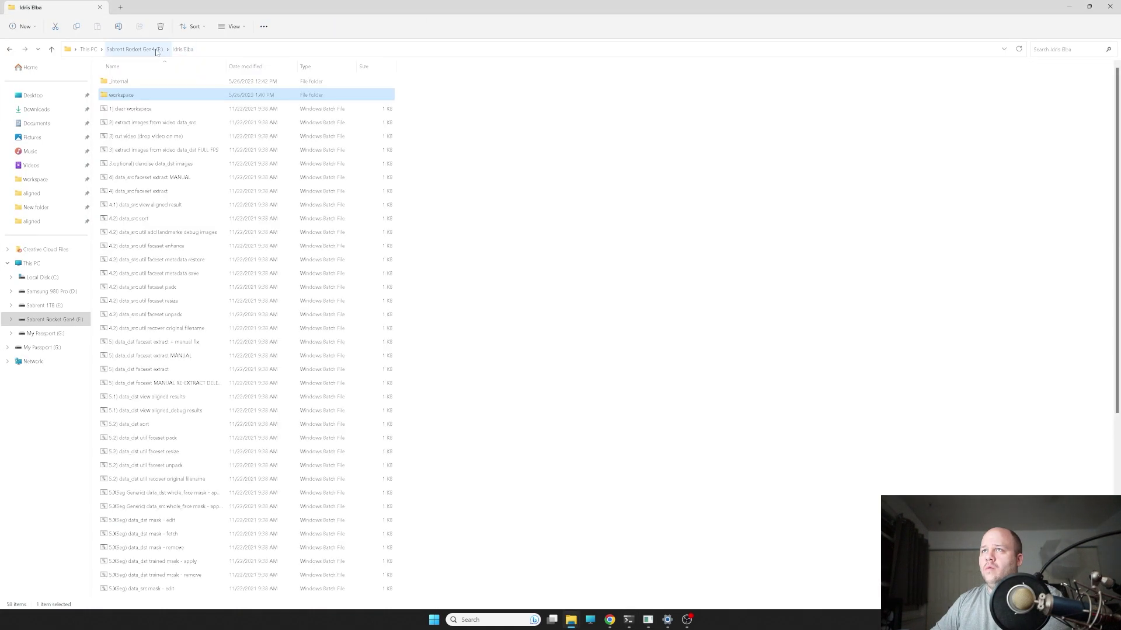
double_click(130, 96)
double_click(131, 93)
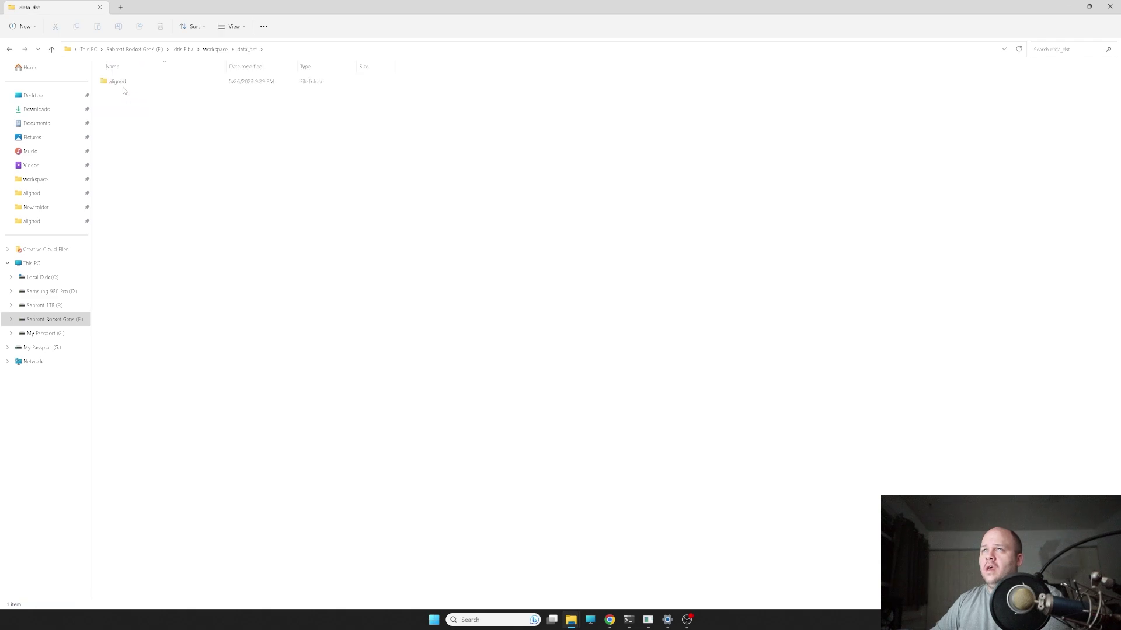
double_click(121, 84)
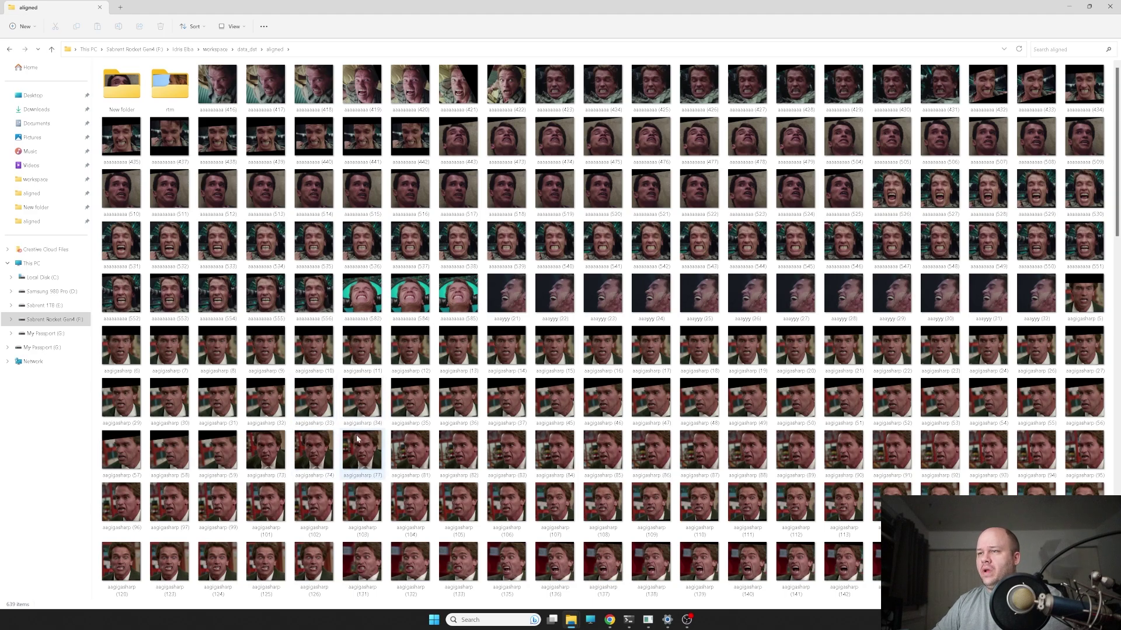
scroll(450, 407, down, 5)
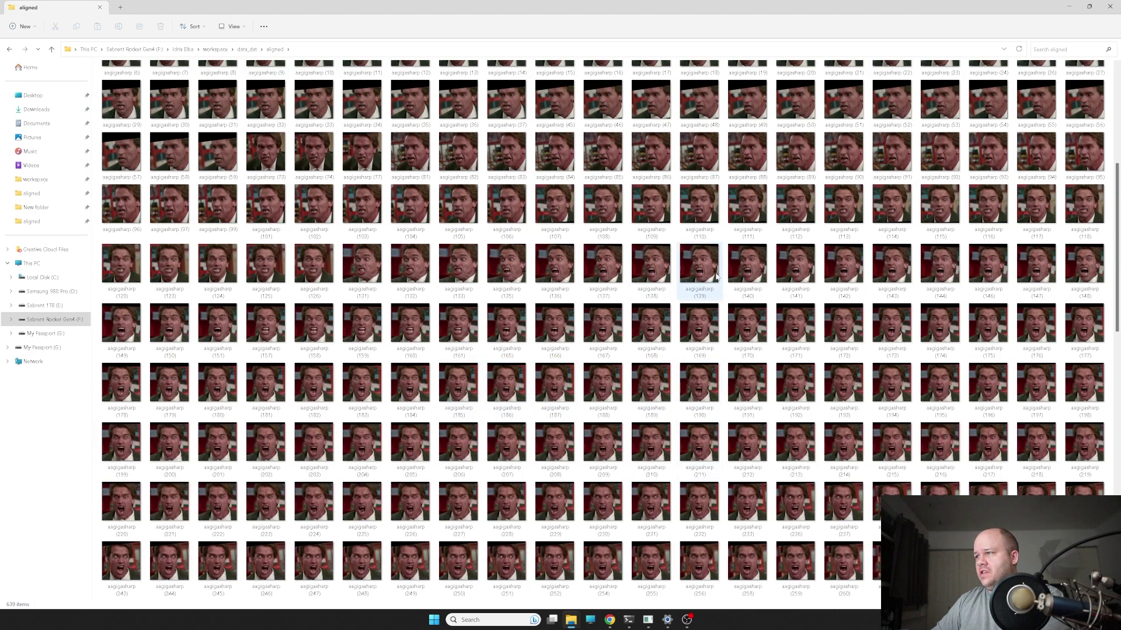
scroll(571, 497, down, 5)
scroll(570, 497, down, 5)
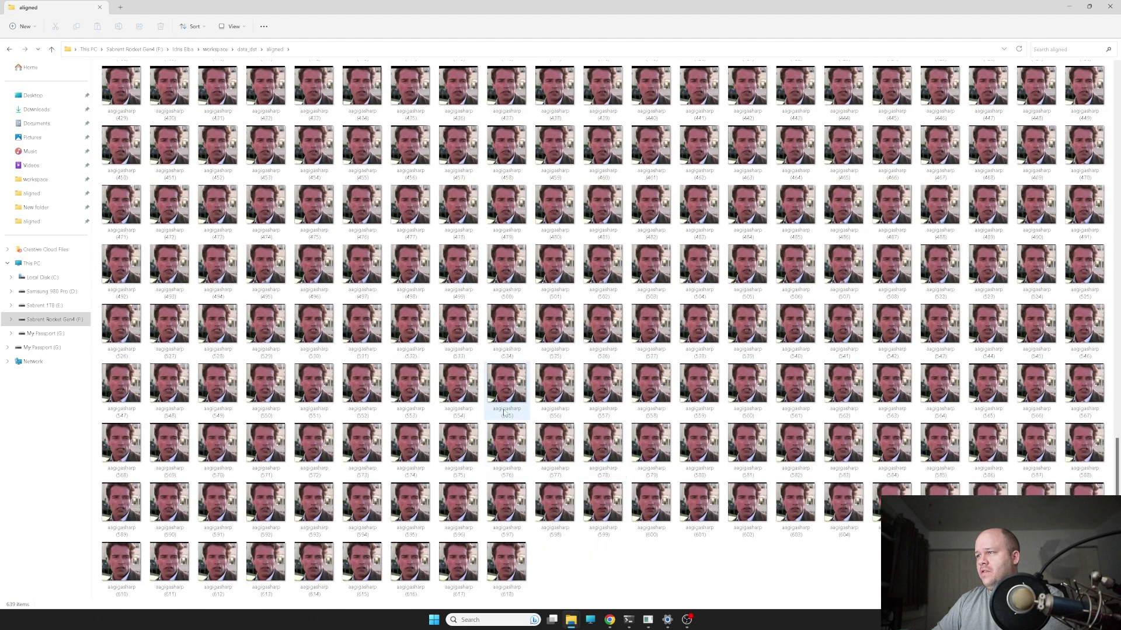
scroll(586, 332, up, 10)
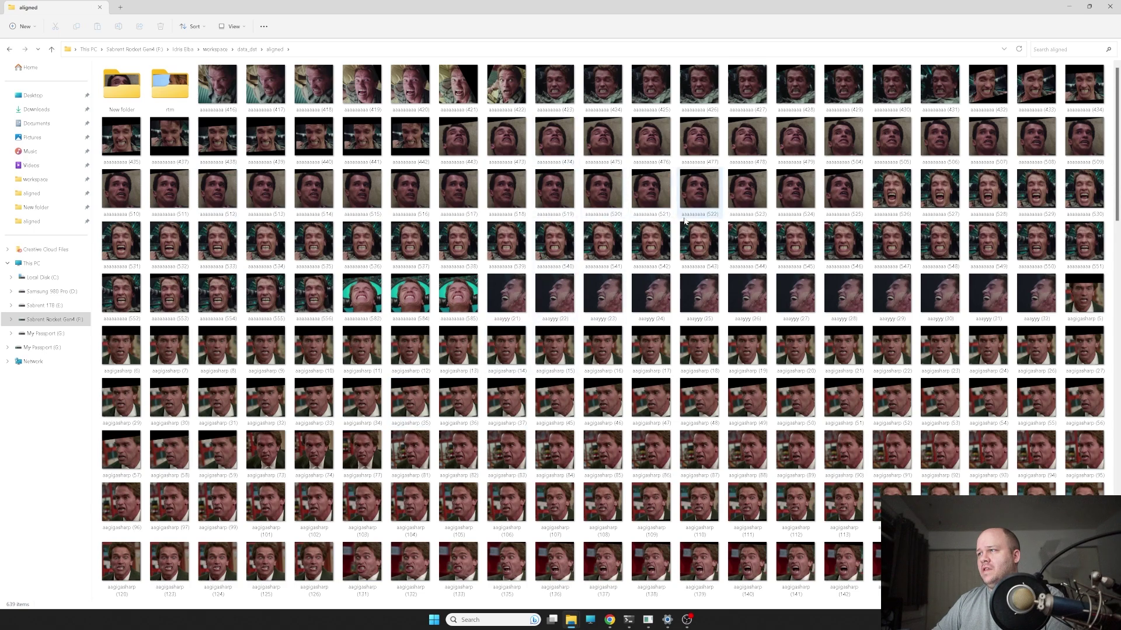
- Navigate from workspace to the data_src > aligned source faces folder
click(217, 49)
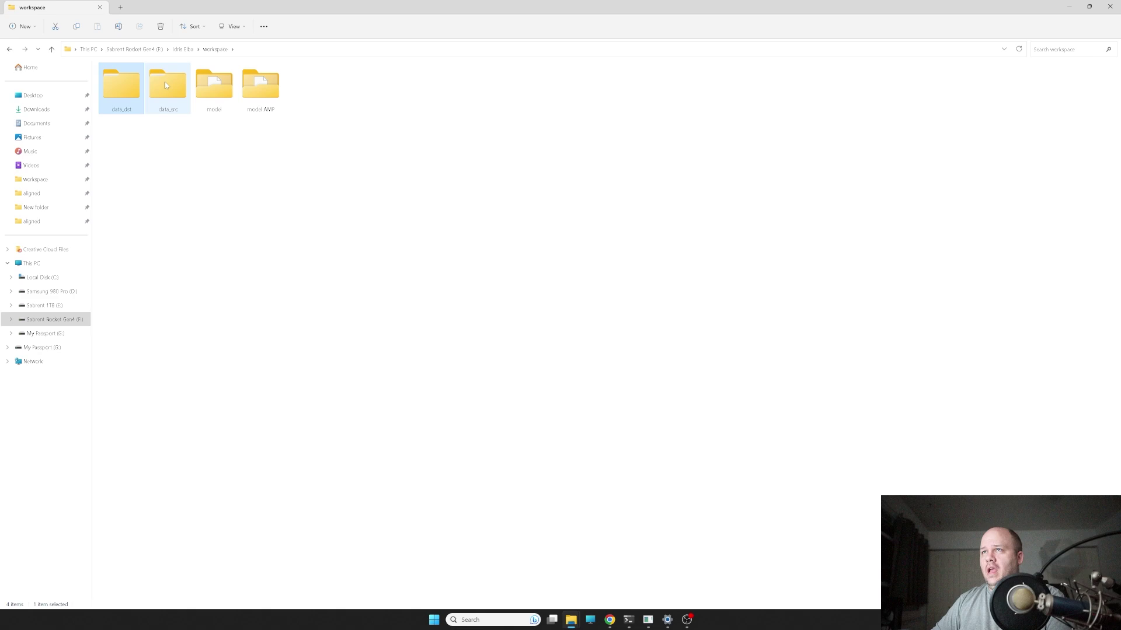
double_click(166, 85)
double_click(143, 83)
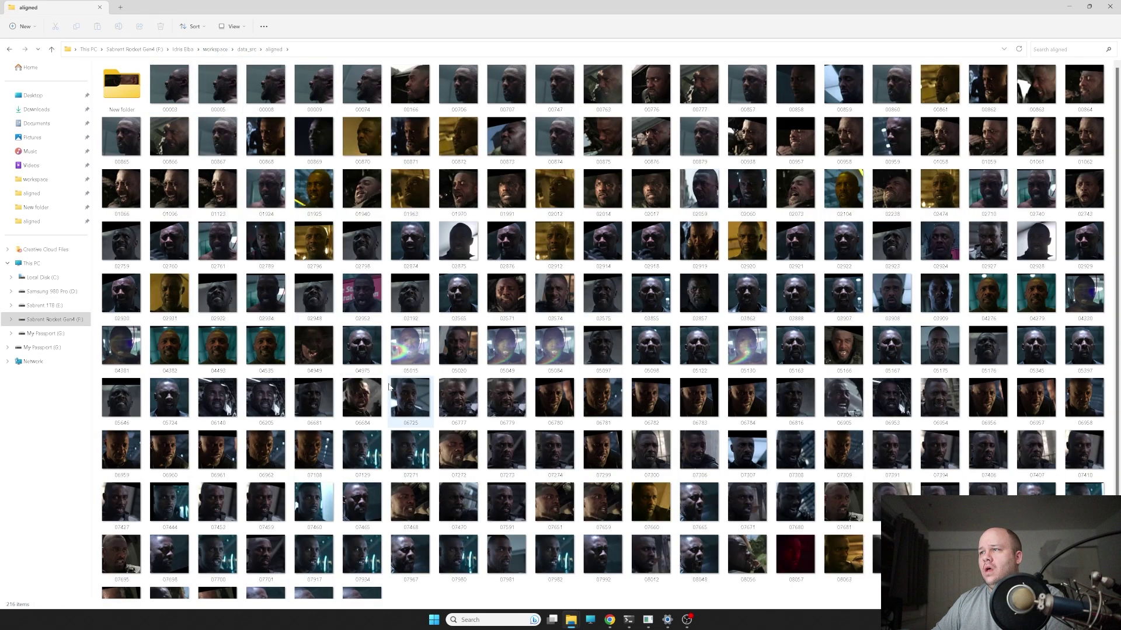
- Zoom into 03192.jpg in Photos, close it, and minimize Explorer to show the training preview
click(410, 304)
double_click(409, 305)
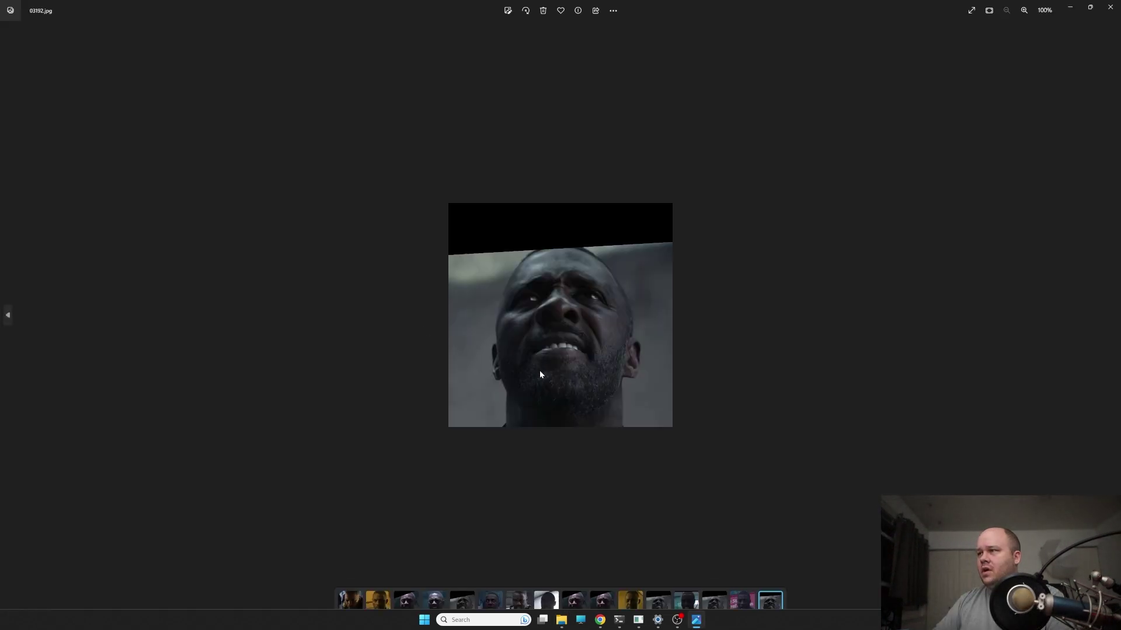
scroll(546, 376, up, 5)
scroll(613, 407, down, 3)
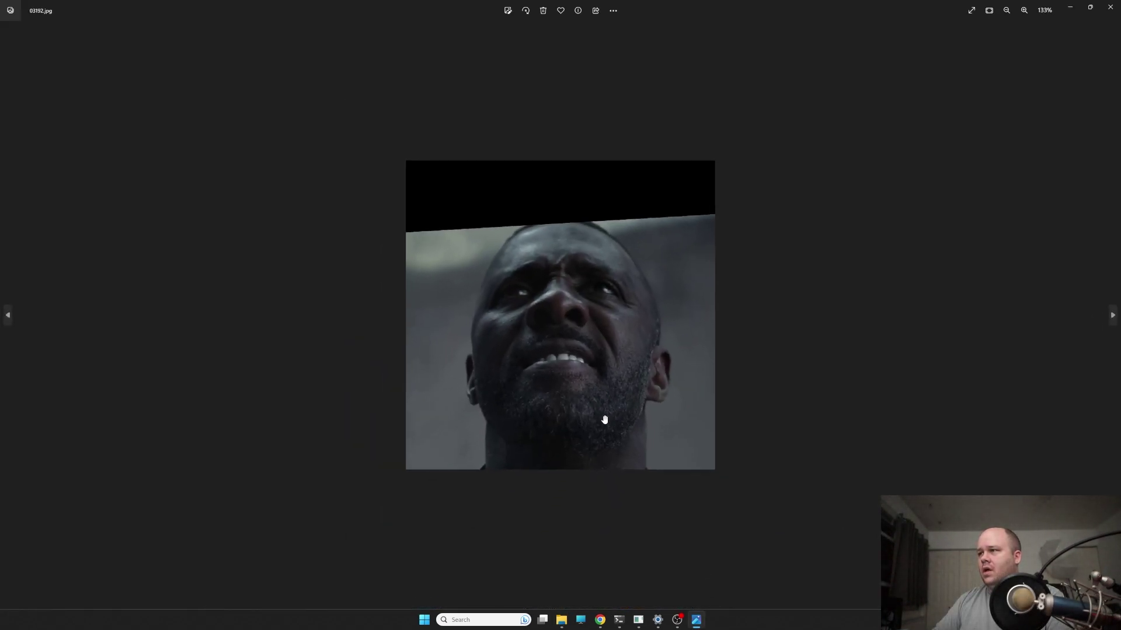
click(1110, 7)
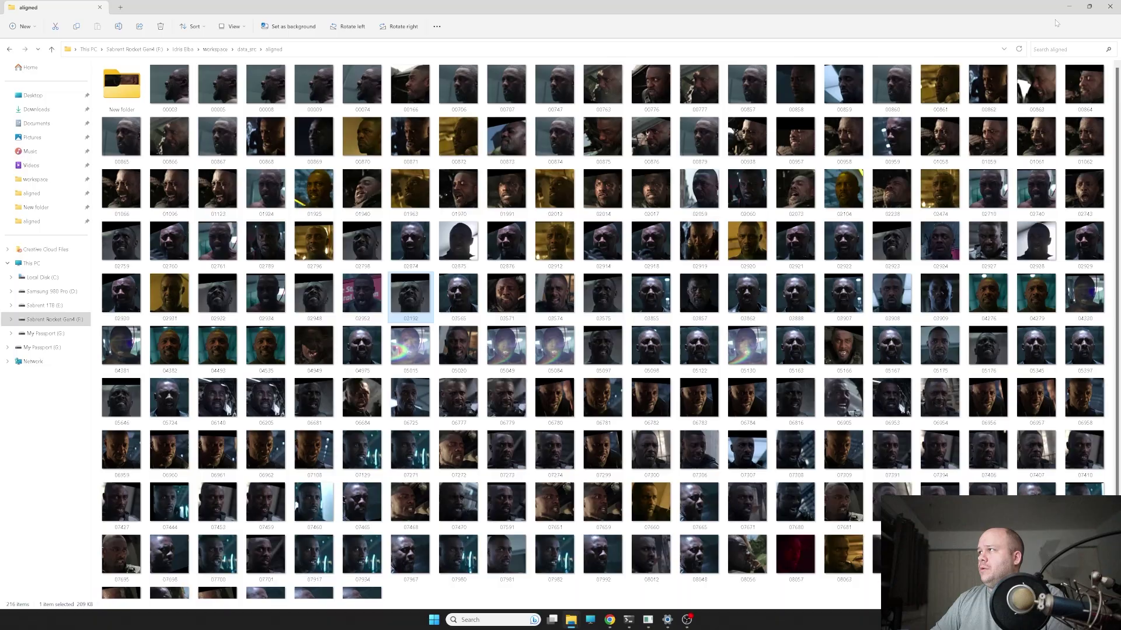
click(1069, 7)
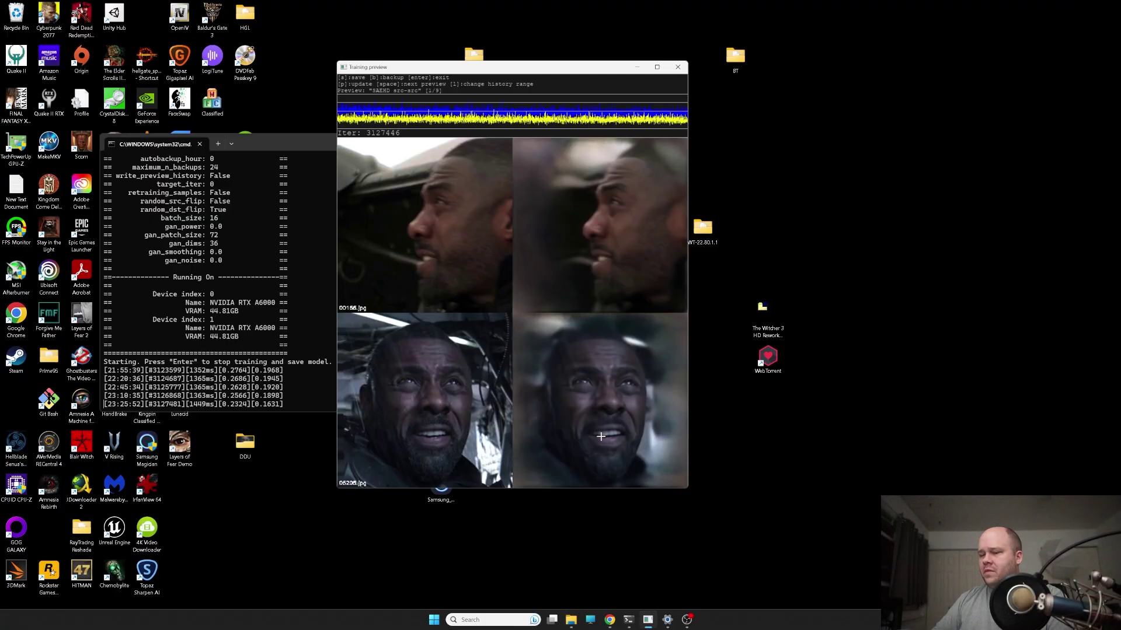